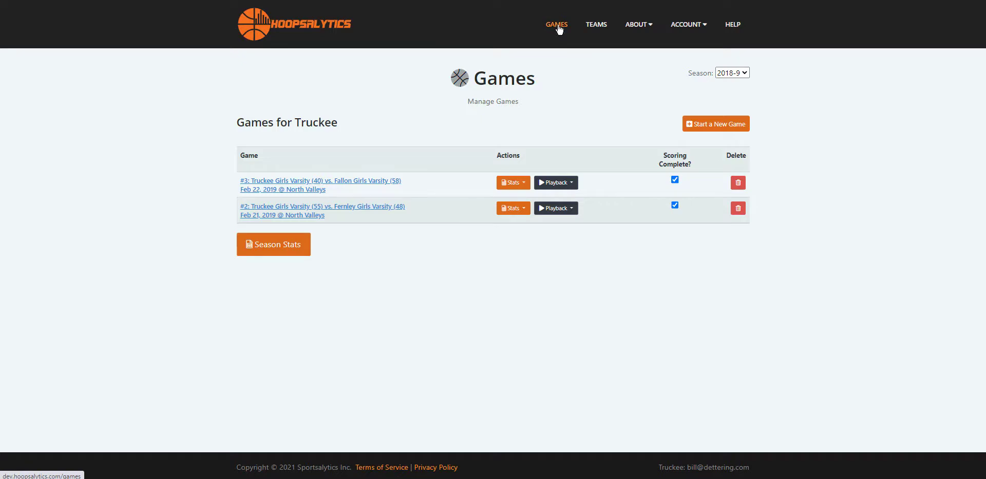
{"action": "left_click", "coordinate": [709, 129]}
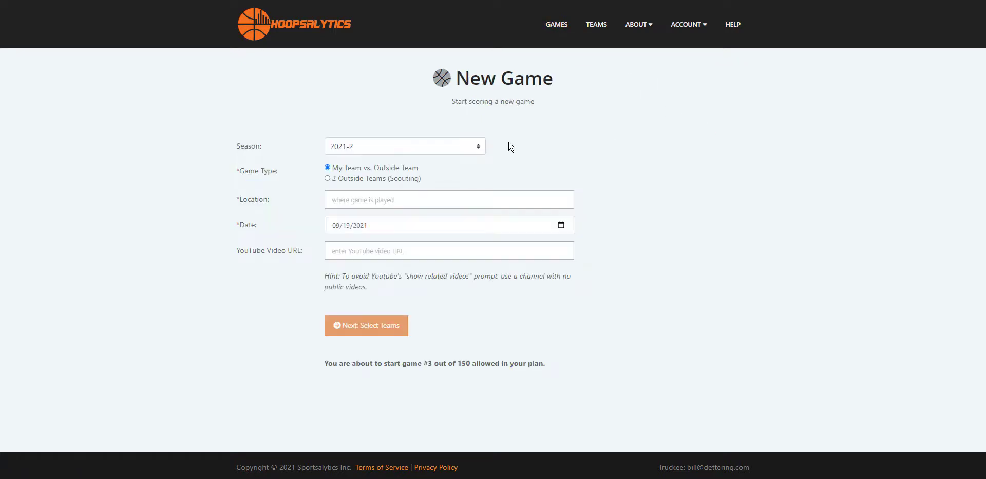
{"action": "left_click", "coordinate": [478, 151]}
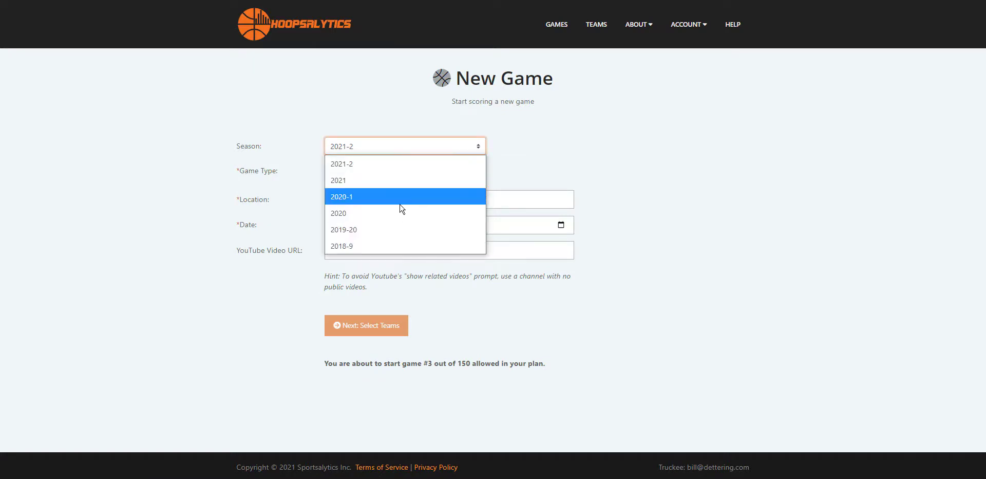
{"action": "left_click", "coordinate": [389, 247]}
{"action": "key", "text": "Tab"}
{"action": "type", "text": "TTHS"}
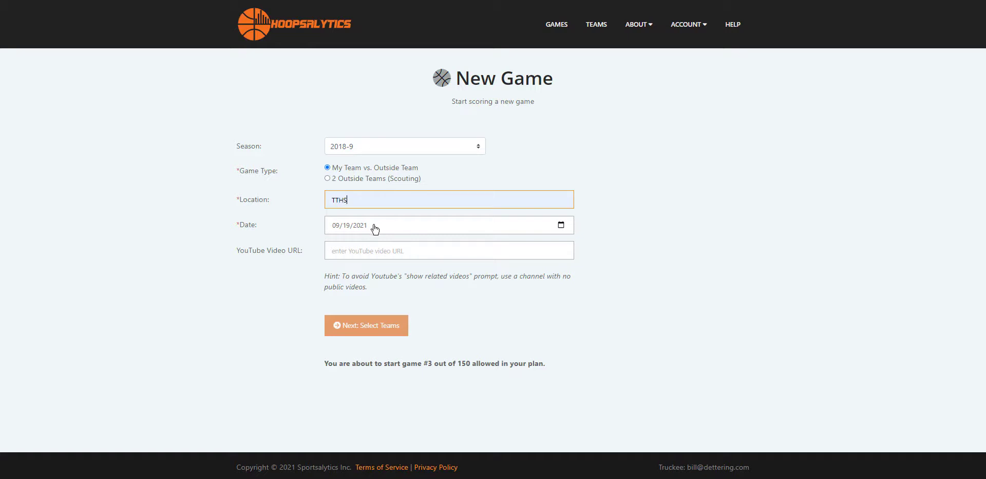
{"action": "type", "text": "01092018"}
{"action": "key", "text": "Tab"}
{"action": "type", "text": "https://youtu.be/cPPRyCpQHdA"}
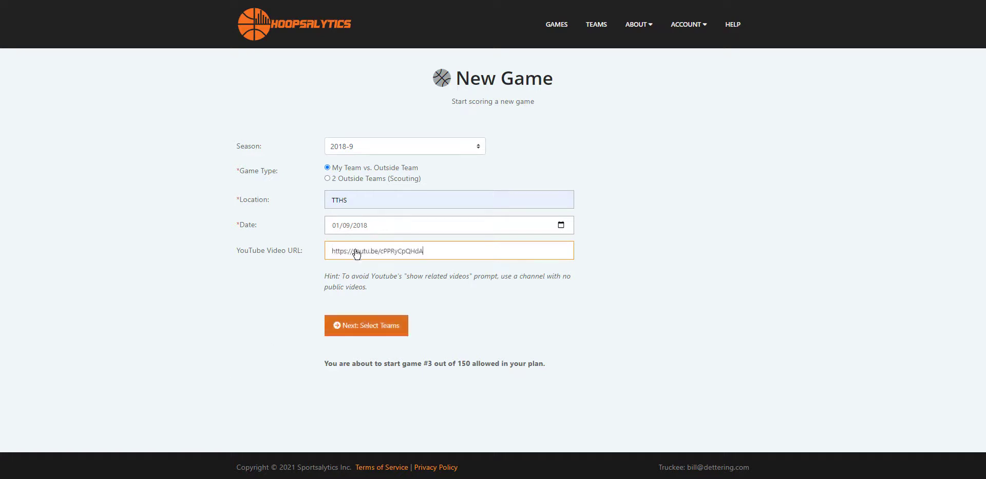
{"action": "left_click", "coordinate": [374, 328]}
Set Truckee Girls Varsity as the home team against a new opposing team named Elko Girls Varsity, and continue to scoring
{"action": "left_click", "coordinate": [568, 234]}
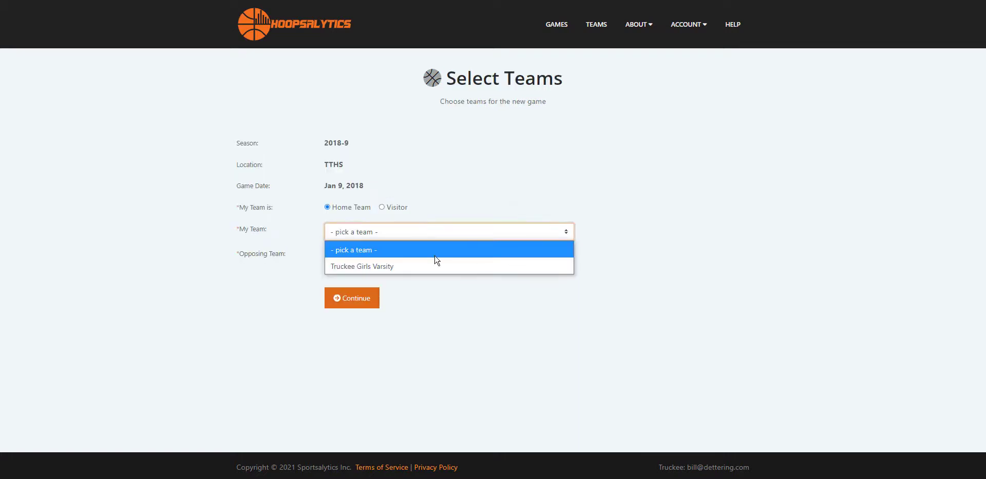
{"action": "left_click", "coordinate": [427, 266]}
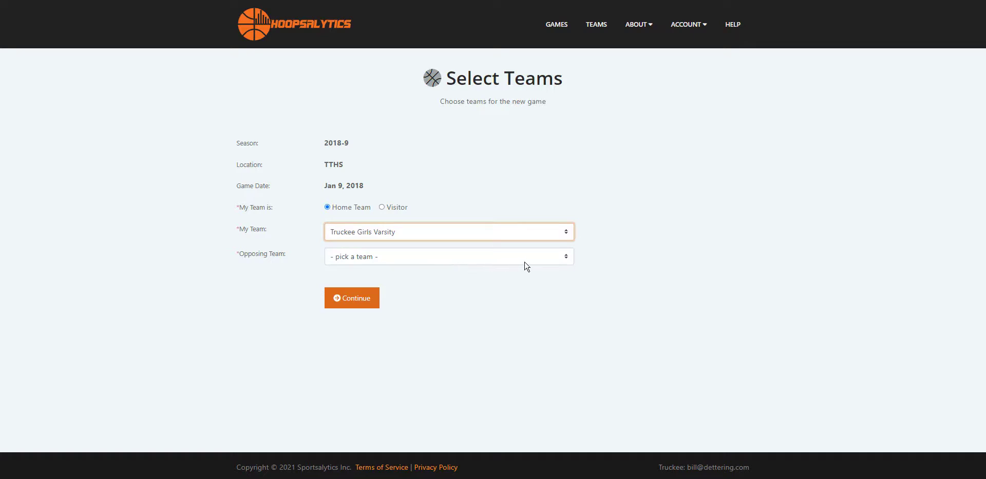
{"action": "left_click", "coordinate": [566, 257]}
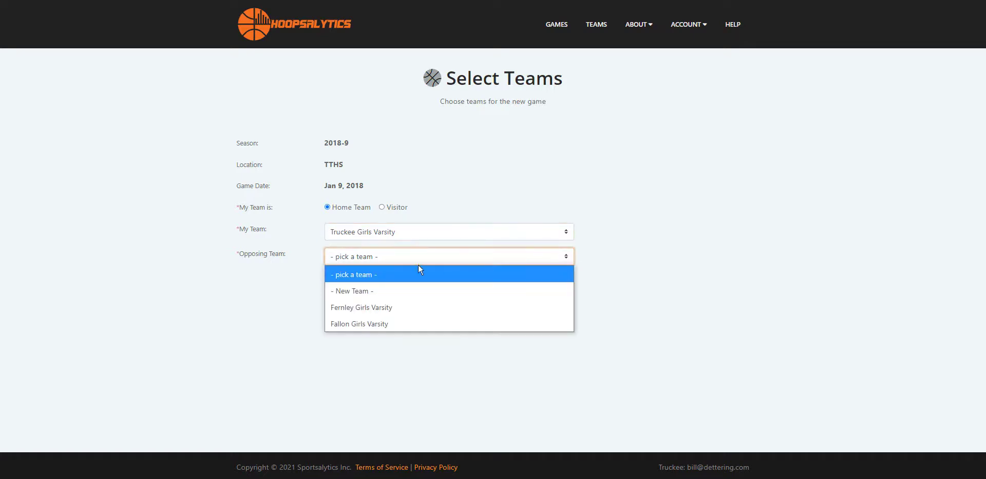
{"action": "left_click", "coordinate": [358, 291]}
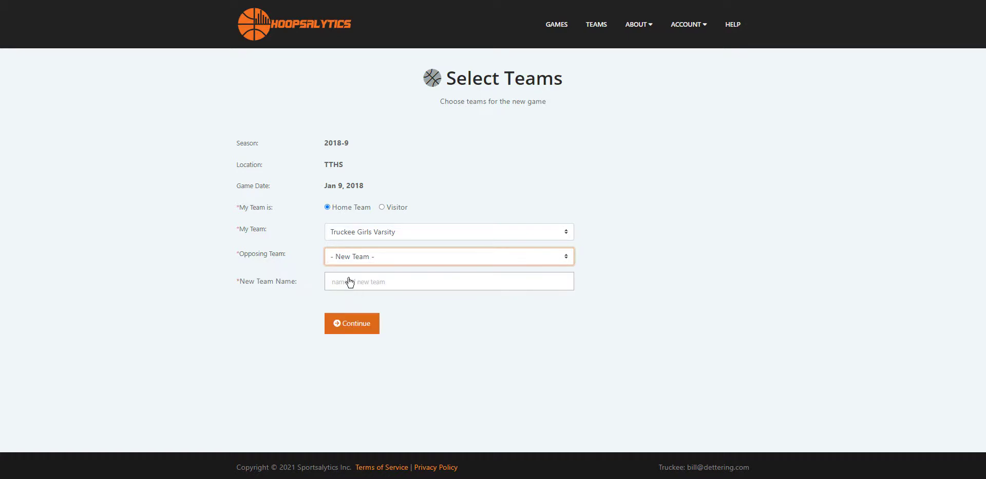
{"action": "left_click", "coordinate": [350, 282]}
{"action": "type", "text": "Elko"}
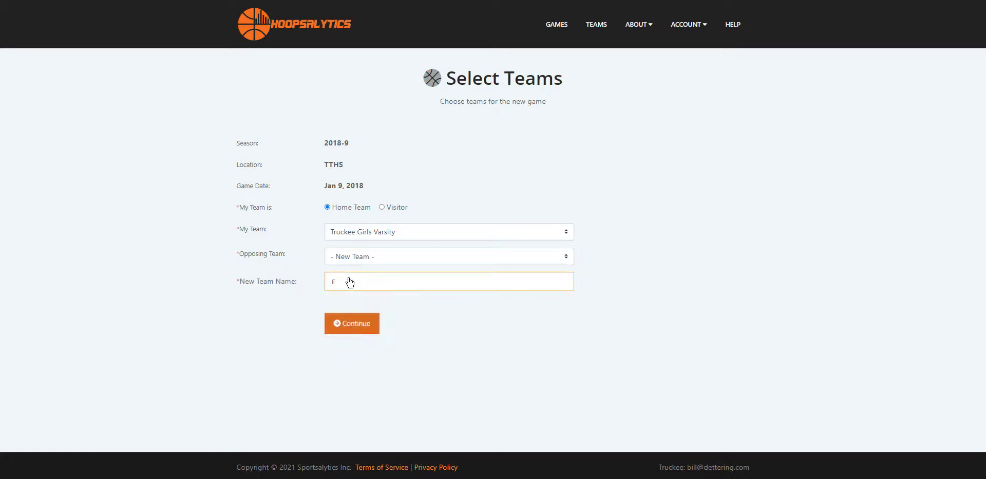
{"action": "left_click", "coordinate": [357, 324]}
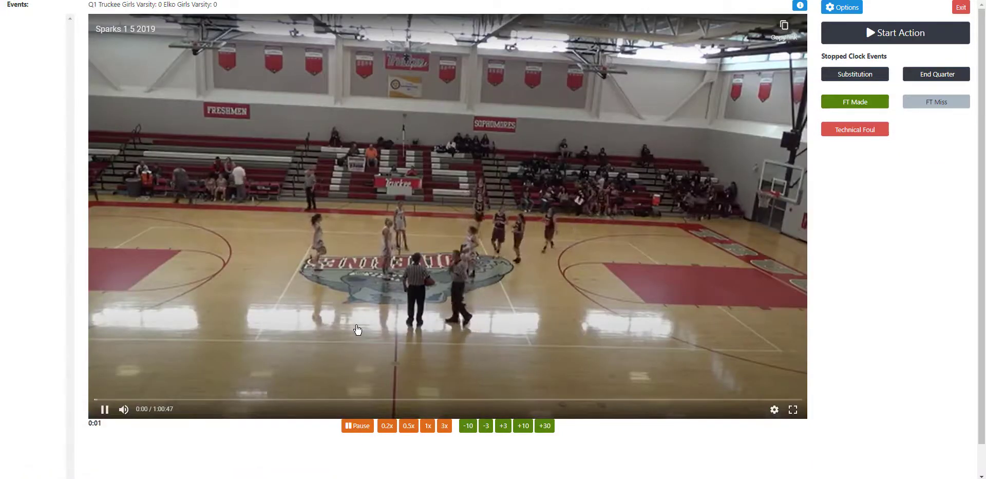
Pause the game video and set the Truckee Girls Varsity starters to #00, #2, #11, #24 and #44, leaving the Elko lineup empty
{"action": "left_click", "coordinate": [358, 328]}
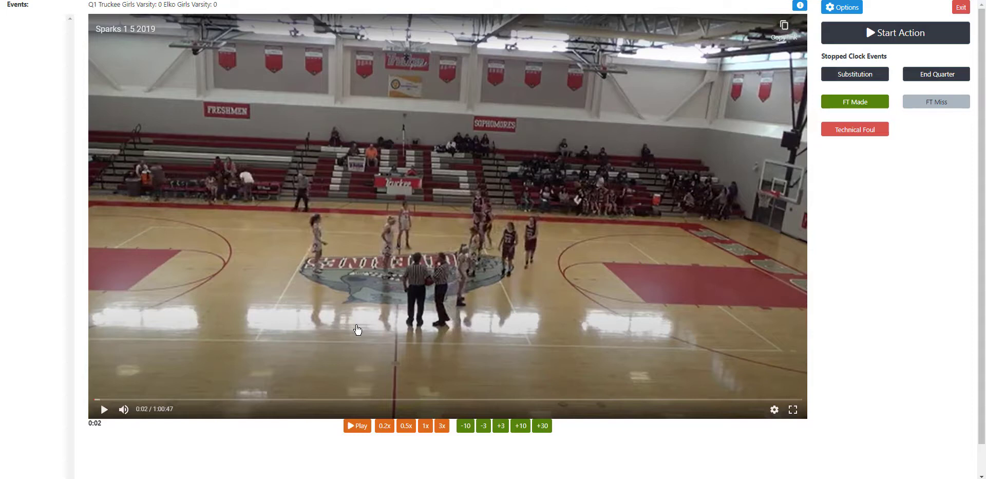
{"action": "left_click", "coordinate": [851, 75]}
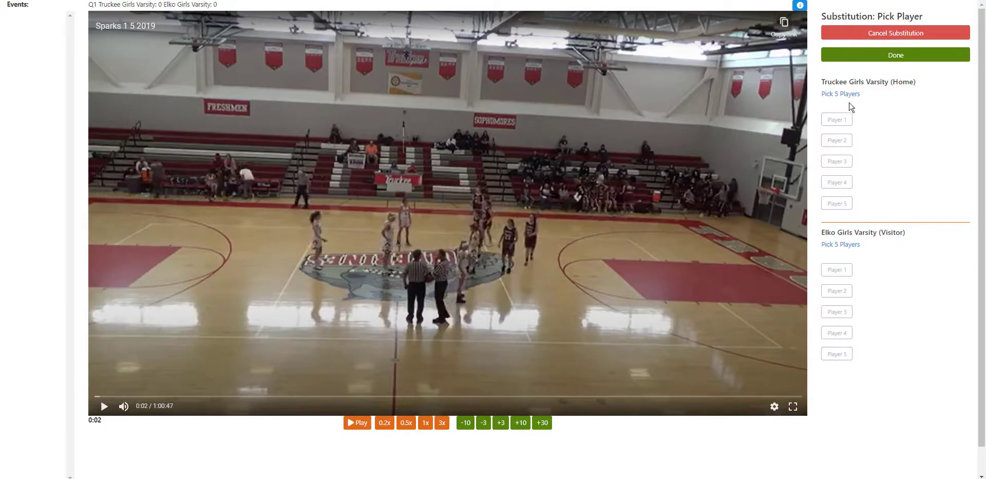
{"action": "left_click", "coordinate": [841, 95]}
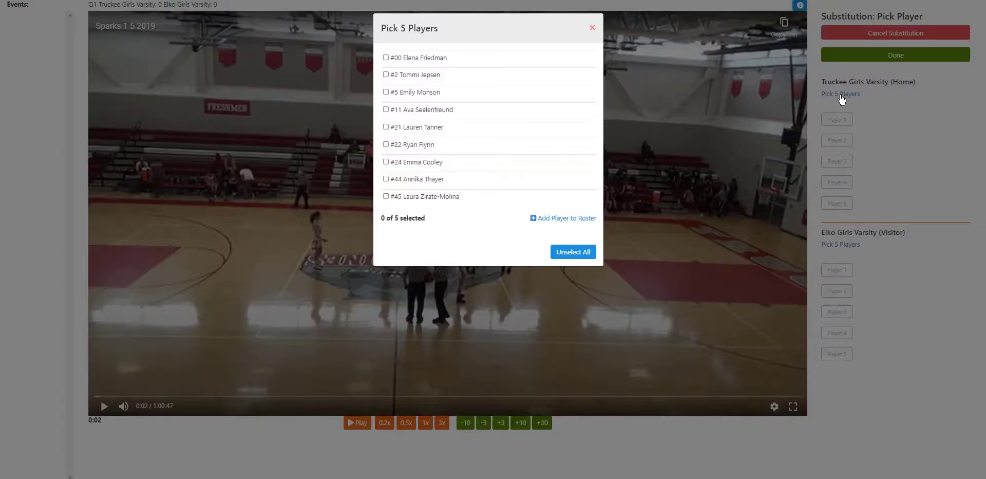
{"action": "left_click", "coordinate": [386, 58]}
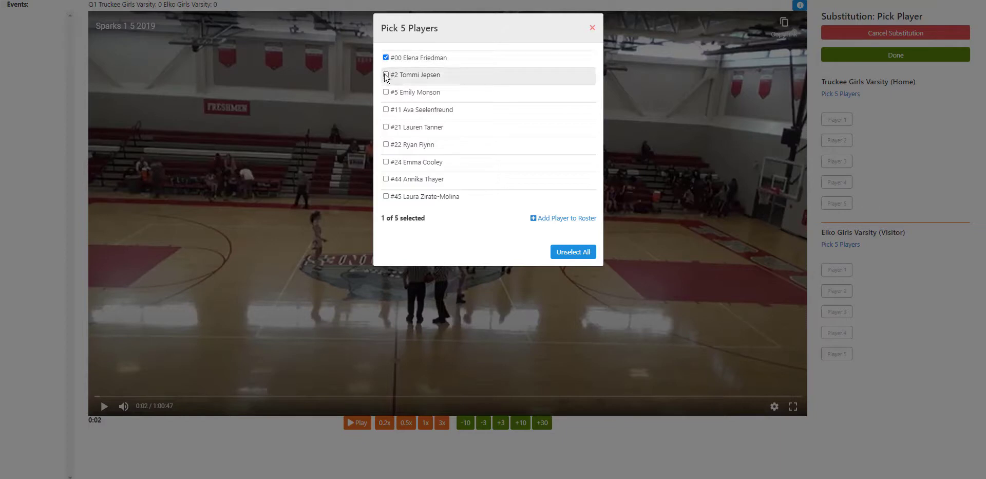
{"action": "left_click", "coordinate": [386, 110]}
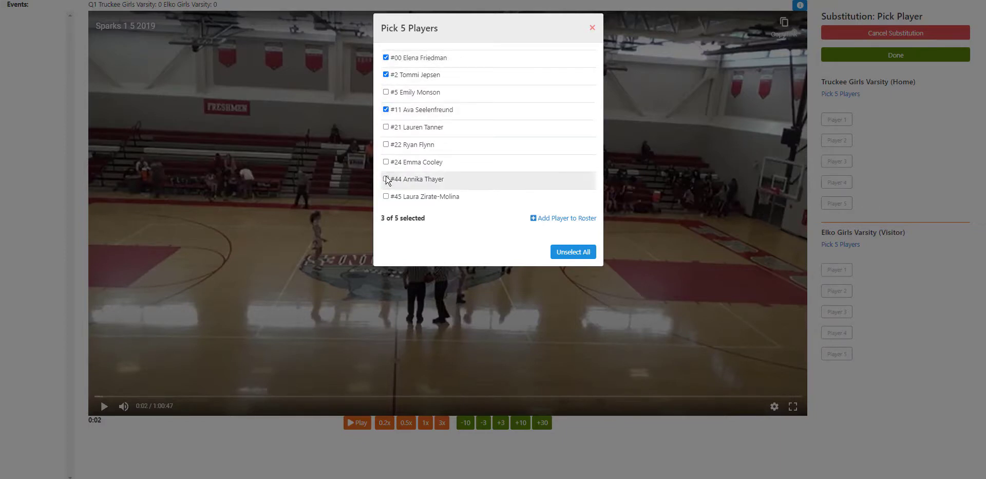
{"action": "left_click", "coordinate": [386, 179]}
{"action": "left_click", "coordinate": [386, 162]}
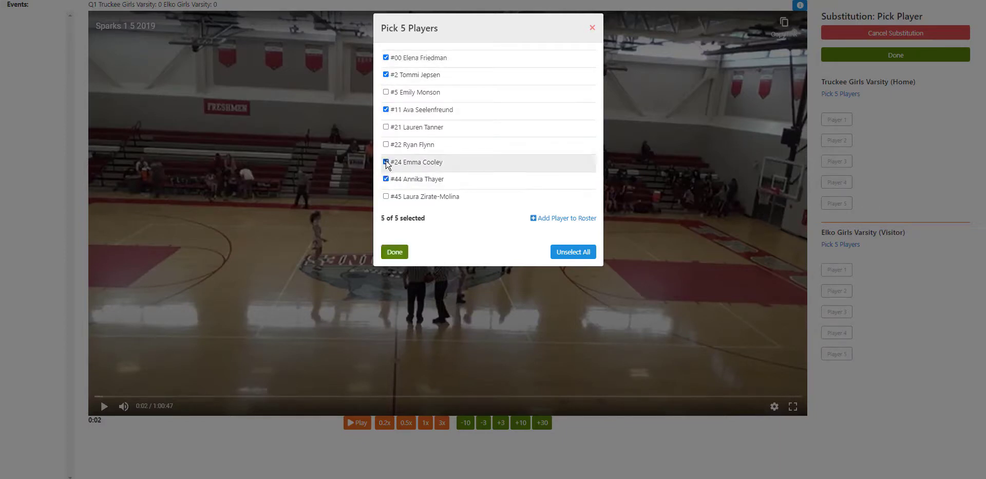
{"action": "left_click", "coordinate": [395, 252]}
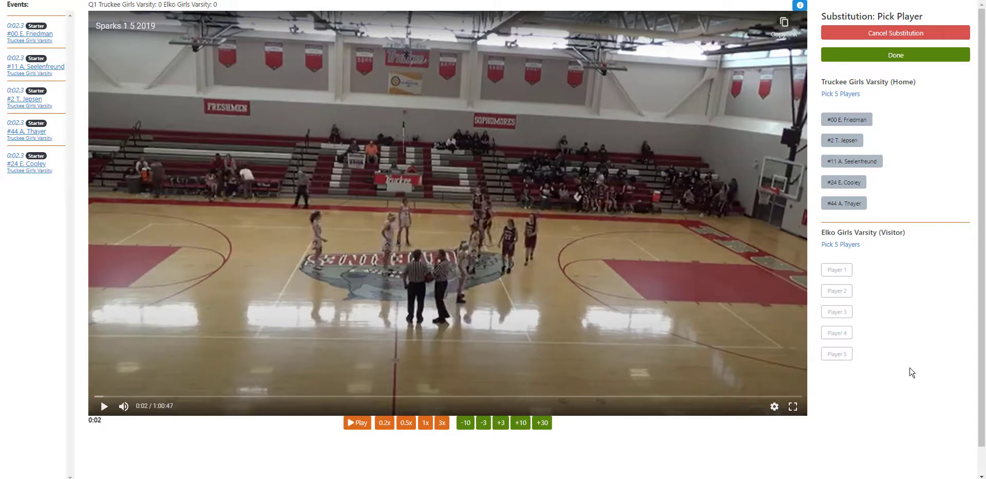
{"action": "left_click", "coordinate": [899, 33]}
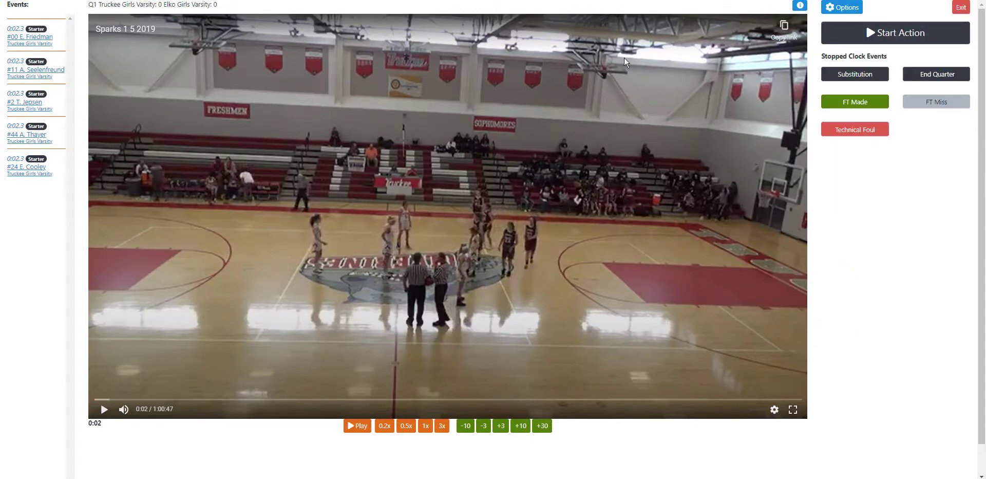
Play the video up to the tip-off at about 0:20, pause it, and record the start of action
{"action": "left_click", "coordinate": [561, 57]}
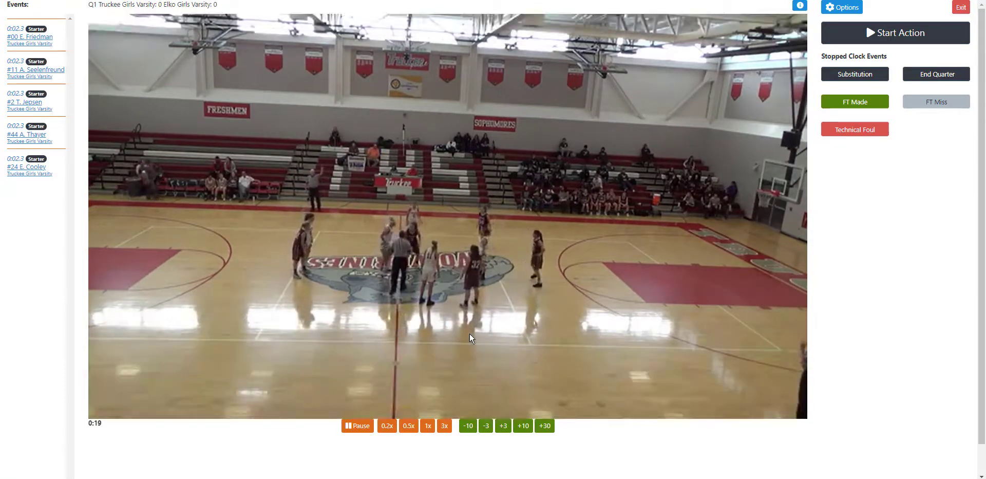
{"action": "left_click", "coordinate": [469, 333]}
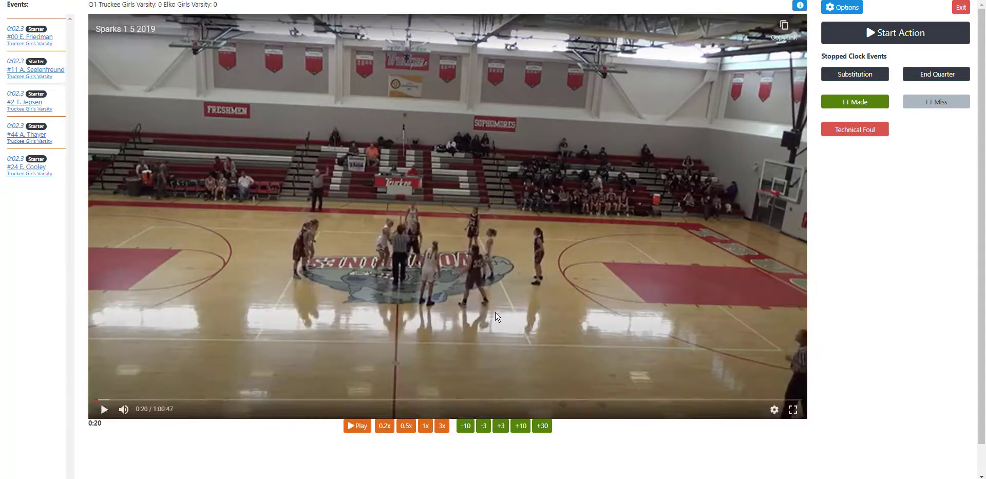
{"action": "left_click", "coordinate": [896, 36]}
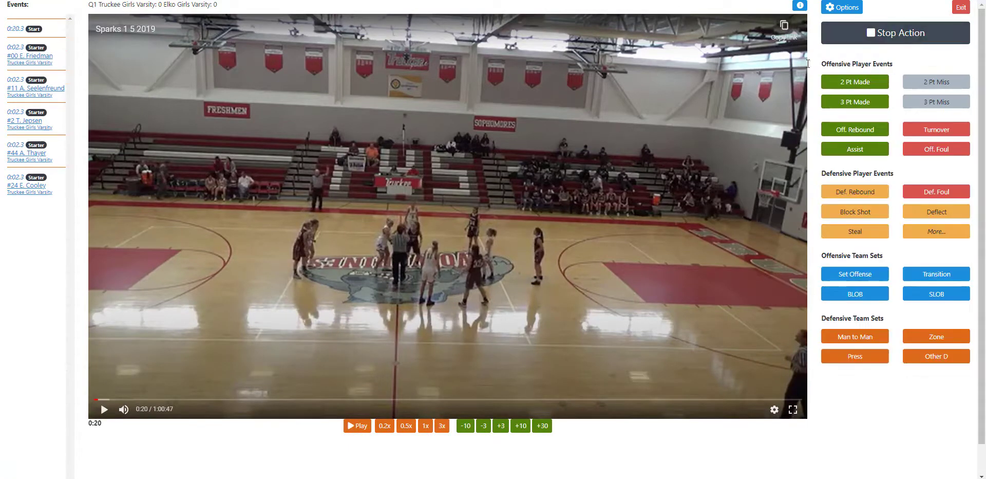
Play the video to the first basket at about 0:27, pause it, and credit the assist to Truckee player #2
{"action": "left_click", "coordinate": [362, 108]}
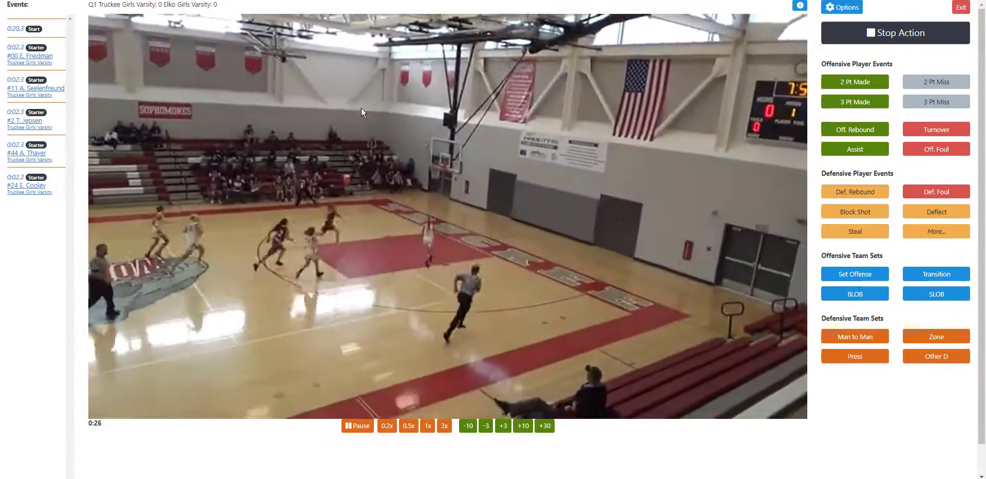
{"action": "left_click", "coordinate": [362, 107]}
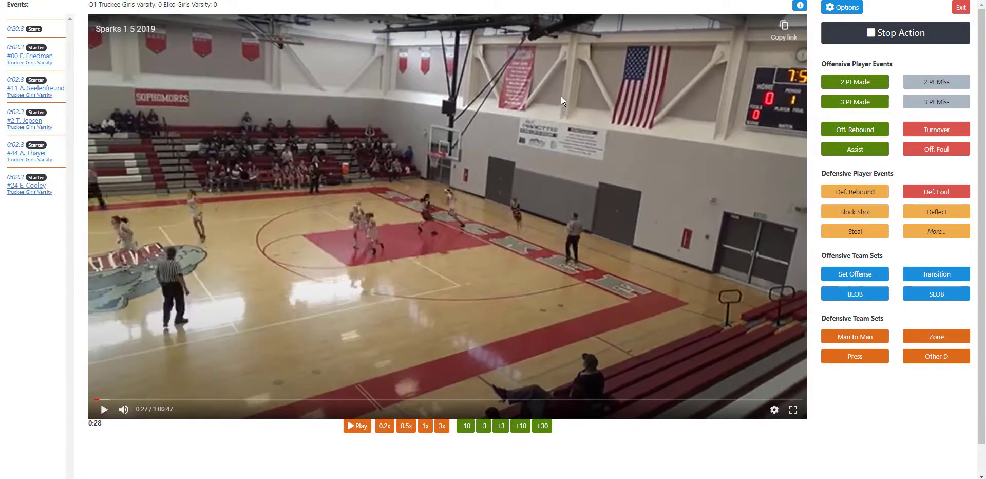
{"action": "left_click", "coordinate": [853, 150]}
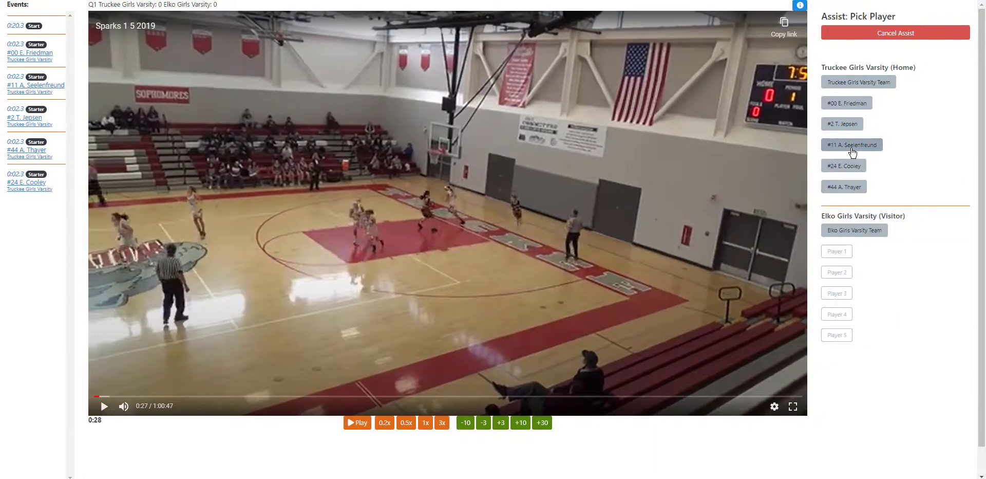
{"action": "left_click", "coordinate": [844, 124]}
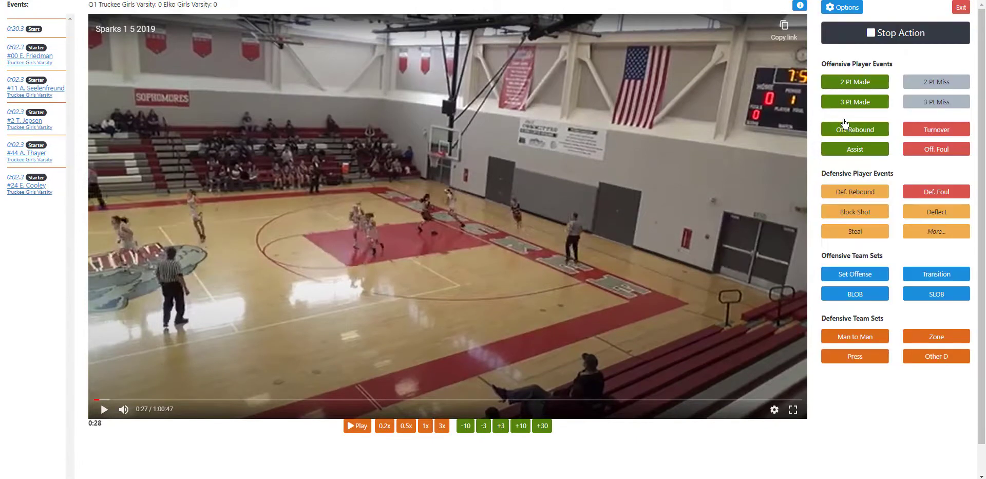
Record a made 2-point layup by Truckee player #11, charting the shot location just beside the basket
{"action": "left_click", "coordinate": [855, 82]}
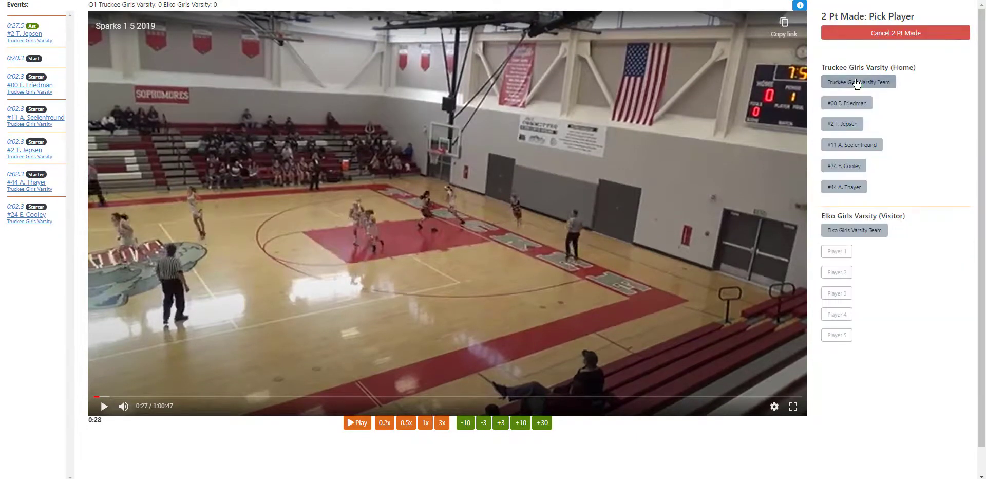
{"action": "left_click", "coordinate": [852, 146]}
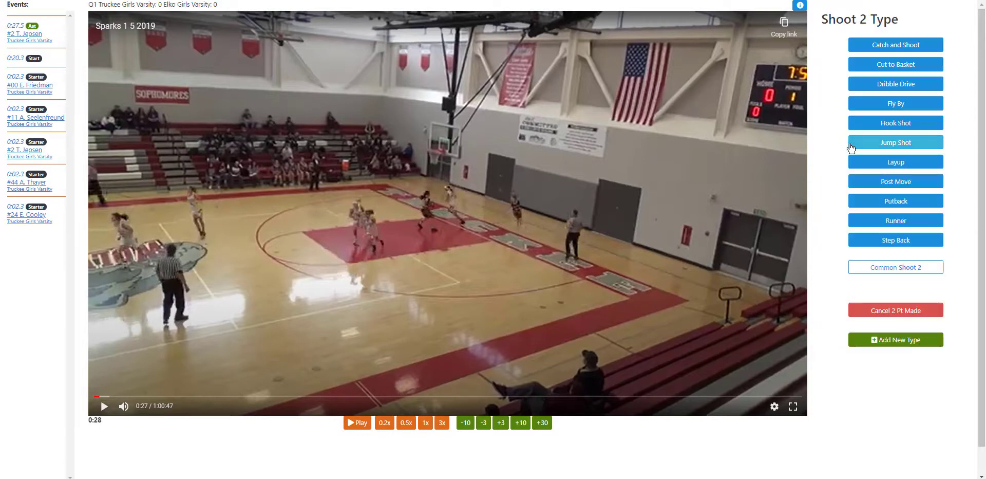
{"action": "left_click", "coordinate": [895, 163]}
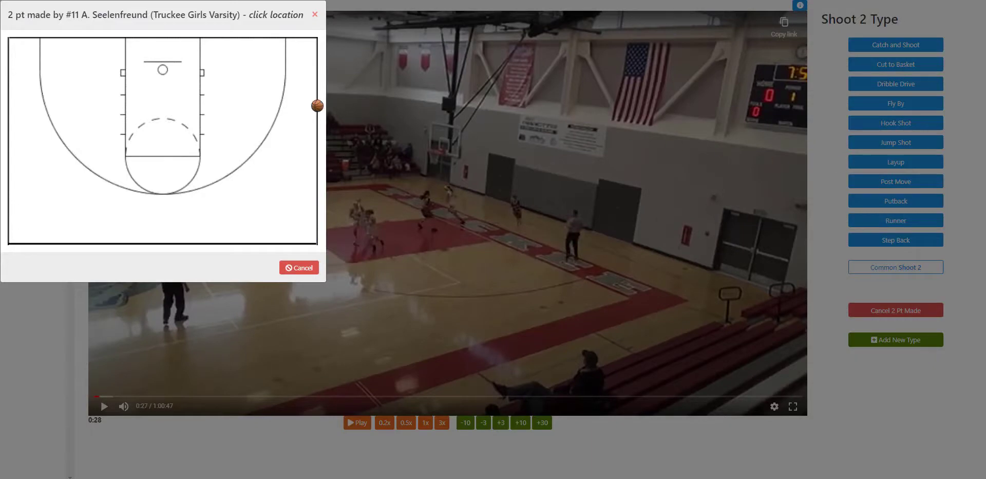
{"action": "left_click", "coordinate": [177, 81]}
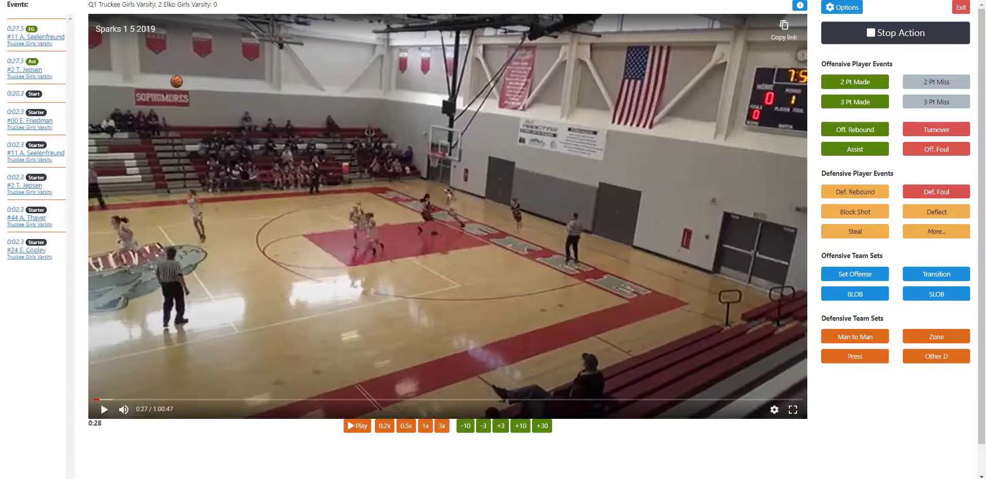
Turn on Get Rebound Location, Defense Praise/Fail and Other Assists (non-passing) in the scoring options
{"action": "left_click", "coordinate": [842, 7]}
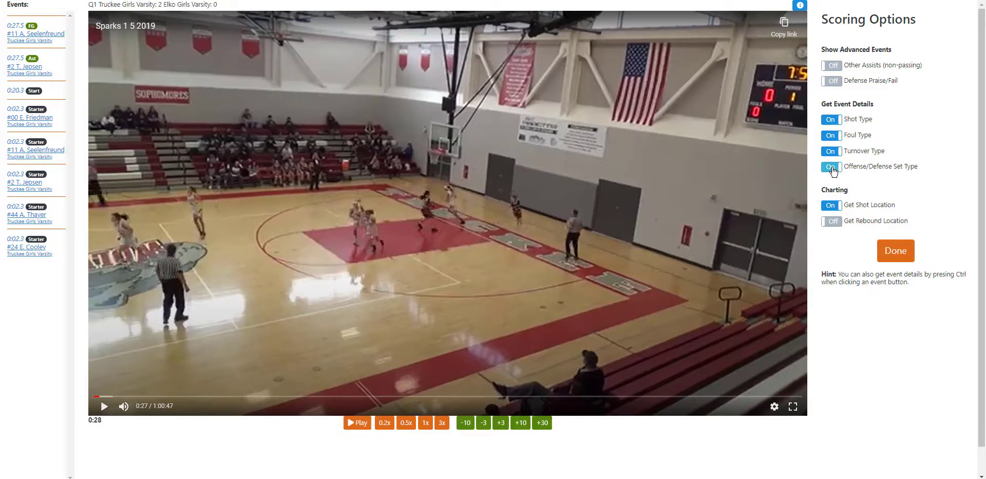
{"action": "left_click", "coordinate": [831, 221]}
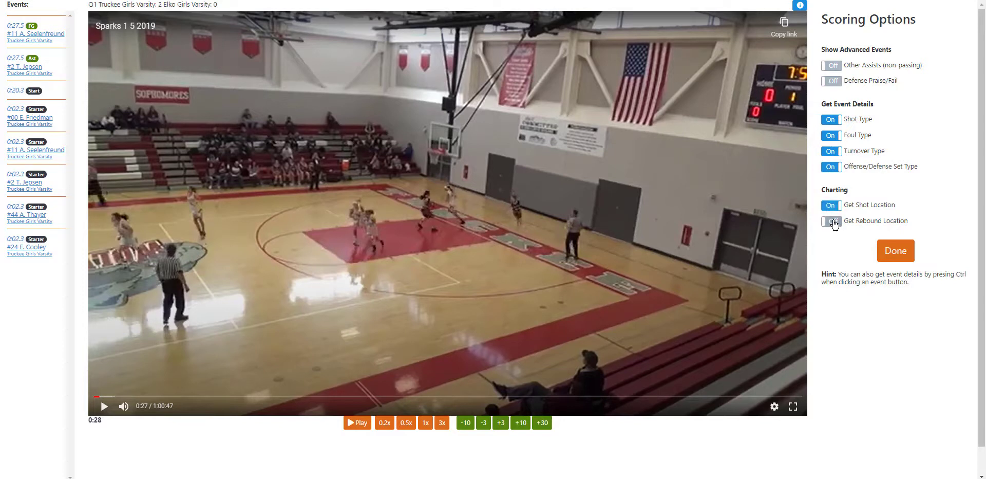
{"action": "left_click", "coordinate": [831, 81]}
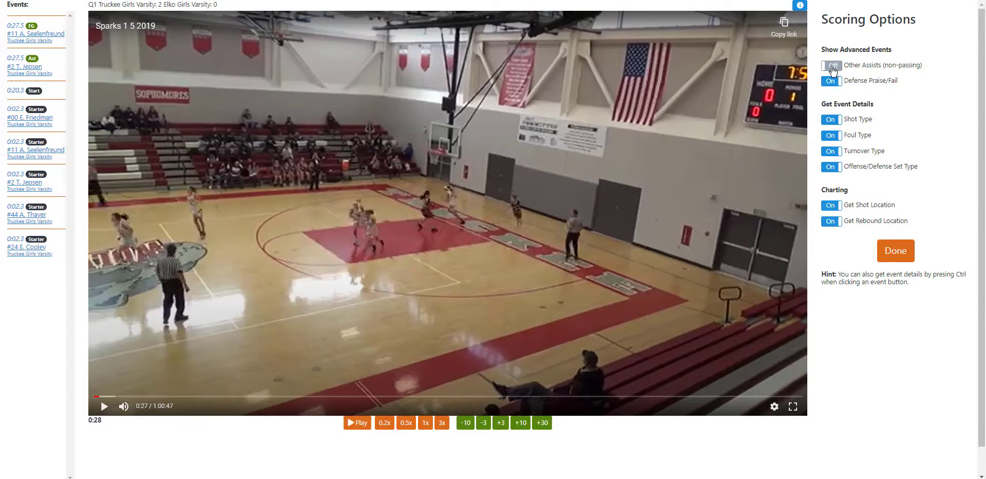
{"action": "left_click", "coordinate": [833, 70]}
{"action": "left_click", "coordinate": [897, 253]}
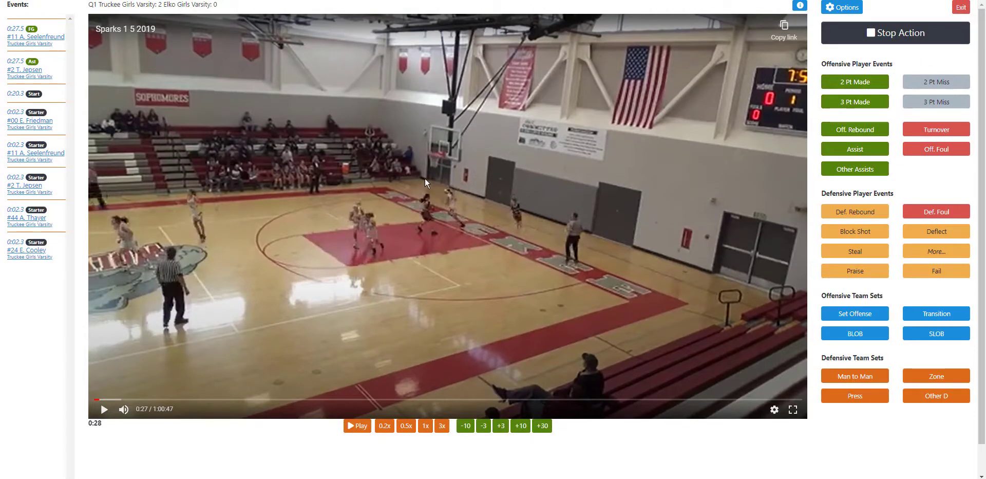
Play the video to about 0:33, pause it, and record a common man-to-man defense and a common set offense
{"action": "left_click", "coordinate": [414, 178]}
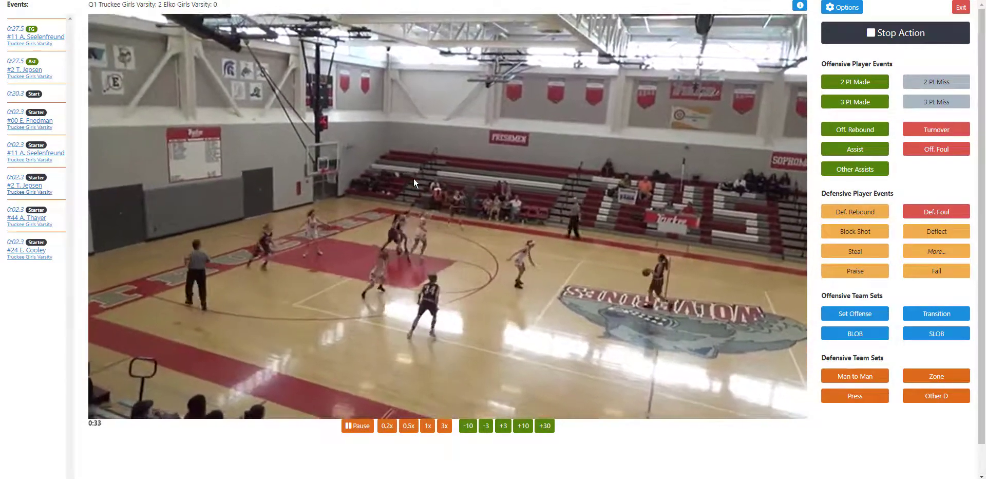
{"action": "left_click", "coordinate": [414, 178]}
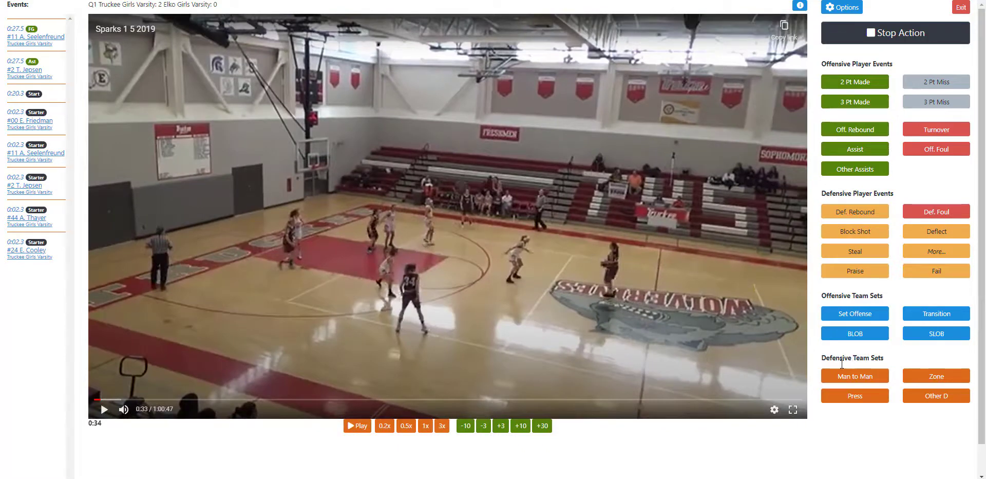
{"action": "left_click", "coordinate": [854, 378]}
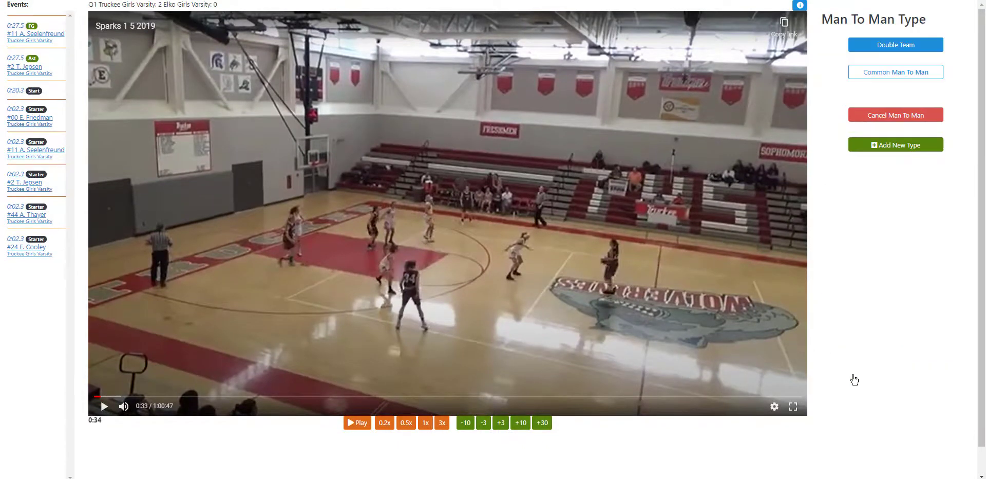
{"action": "left_click", "coordinate": [896, 74]}
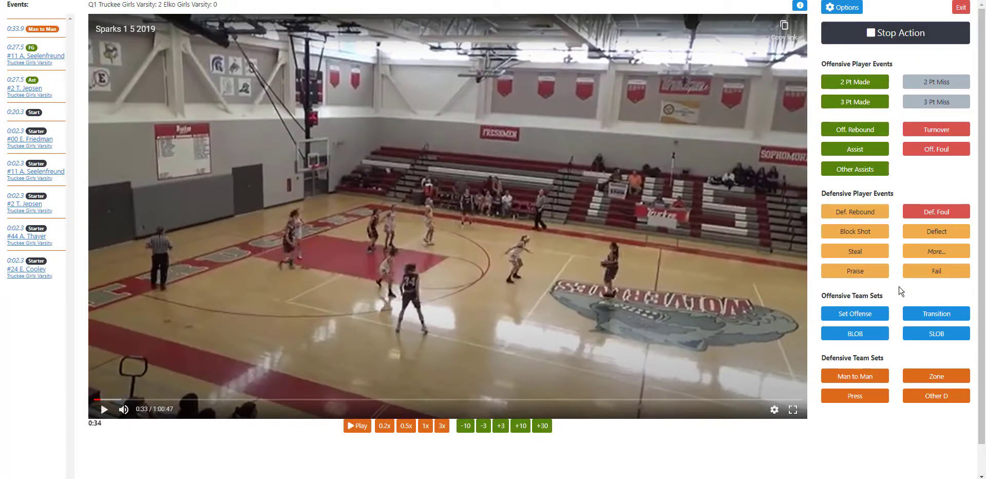
{"action": "left_click", "coordinate": [853, 314]}
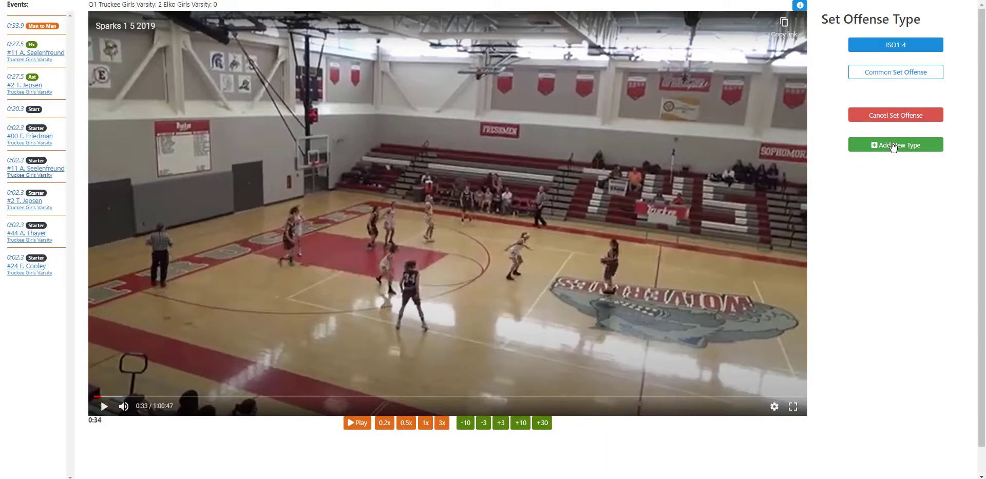
{"action": "left_click", "coordinate": [887, 72]}
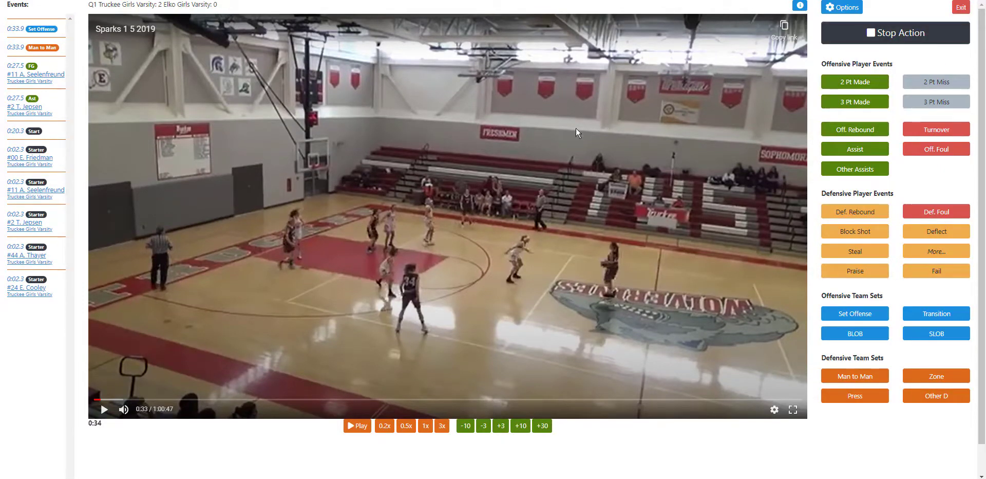
Pause the video at about 0:39 and record a lightly contested 3-point miss by Elko Girls Varsity Team, charted just beyond the top of the arc
{"action": "left_click", "coordinate": [479, 153]}
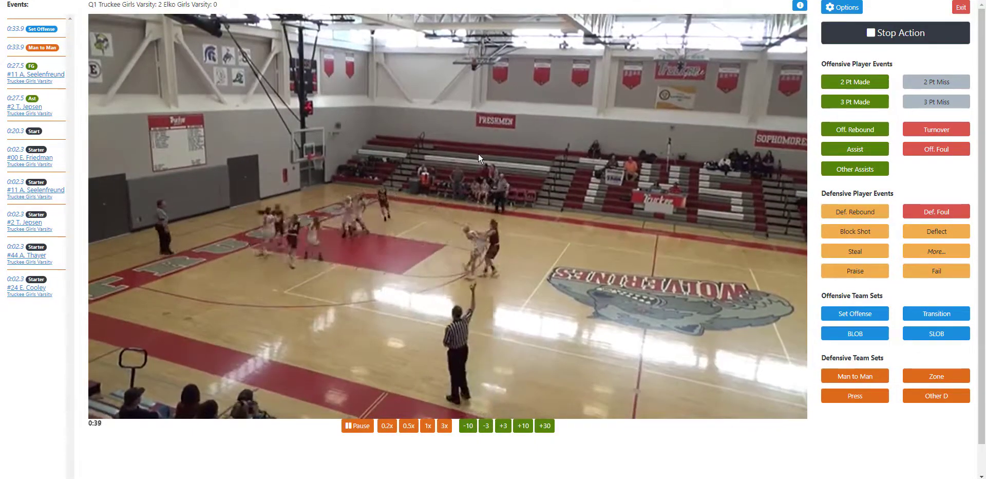
{"action": "left_click", "coordinate": [479, 153]}
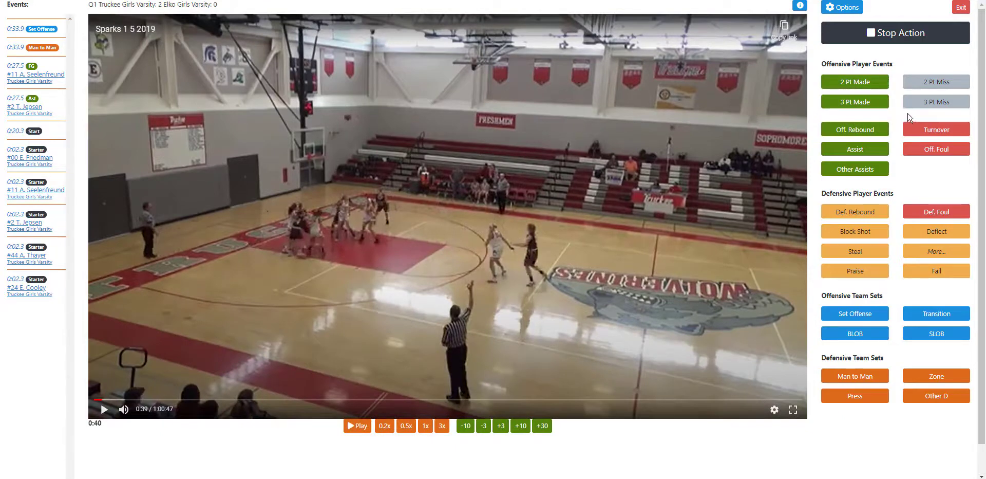
{"action": "left_click", "coordinate": [933, 101]}
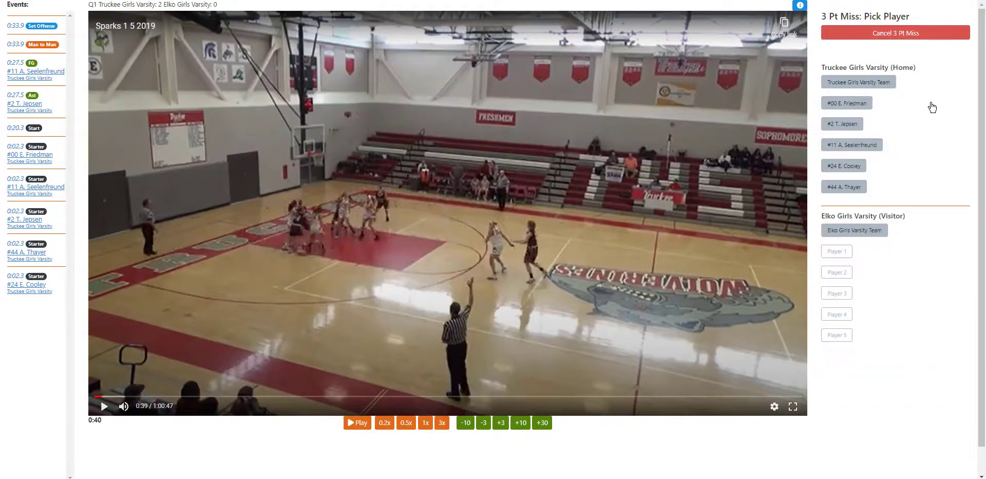
{"action": "left_click", "coordinate": [855, 234]}
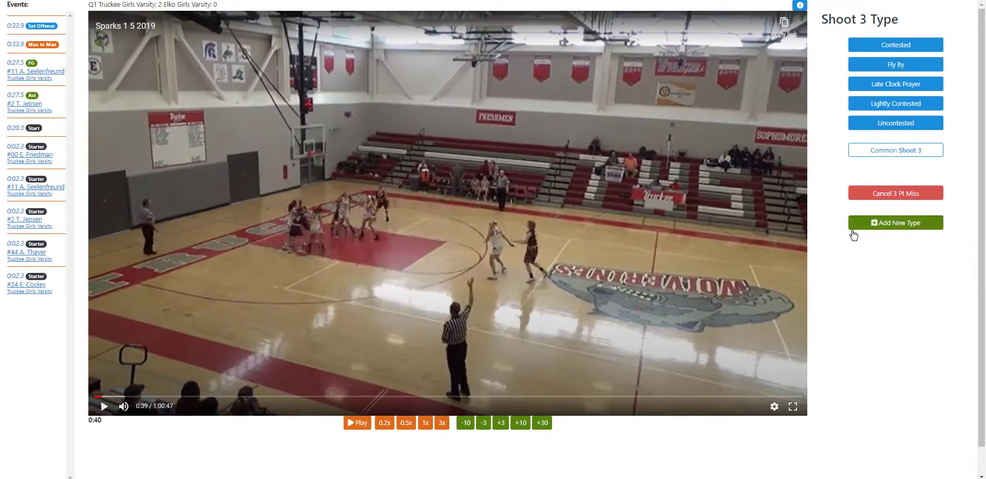
{"action": "left_click", "coordinate": [898, 104]}
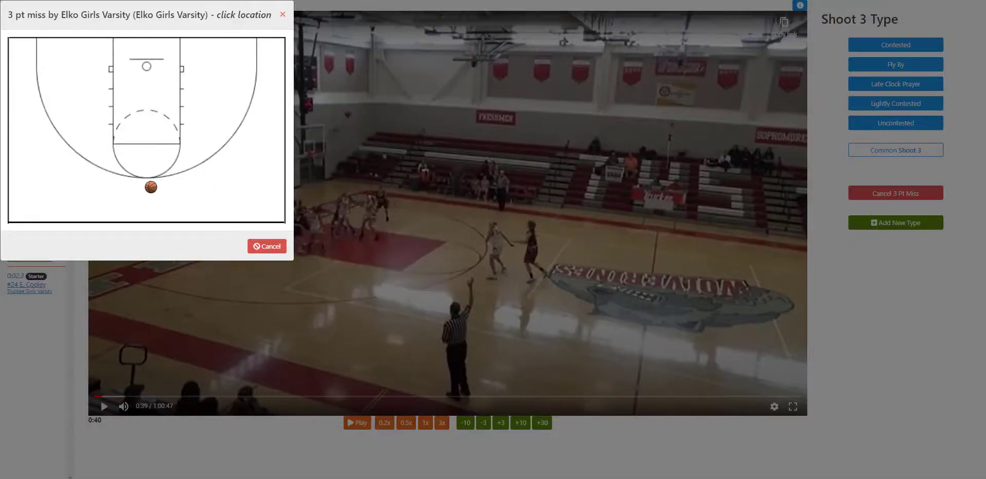
{"action": "left_click", "coordinate": [151, 187]}
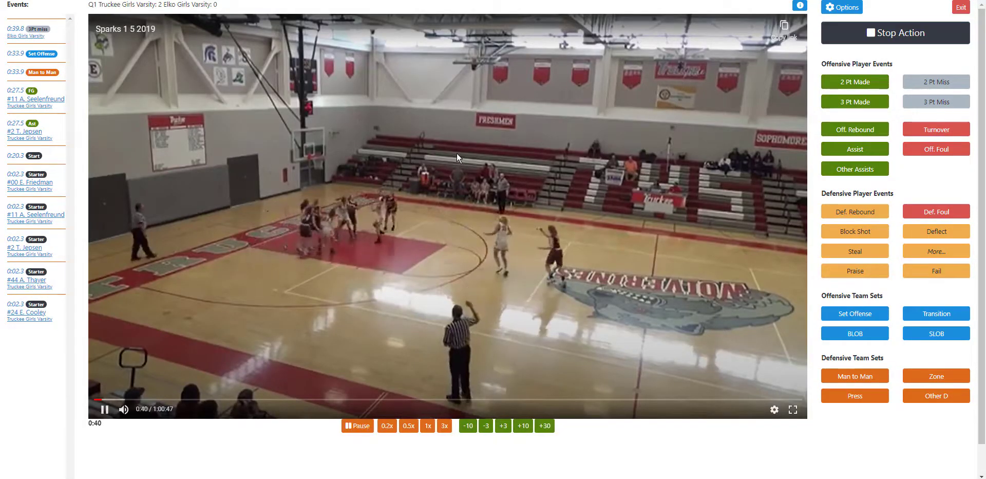
Pause the video at about 0:41 and credit an offensive rebound to Elko Girls Varsity Team, charted on the right lane line near the free-throw line
{"action": "left_click", "coordinate": [607, 128]}
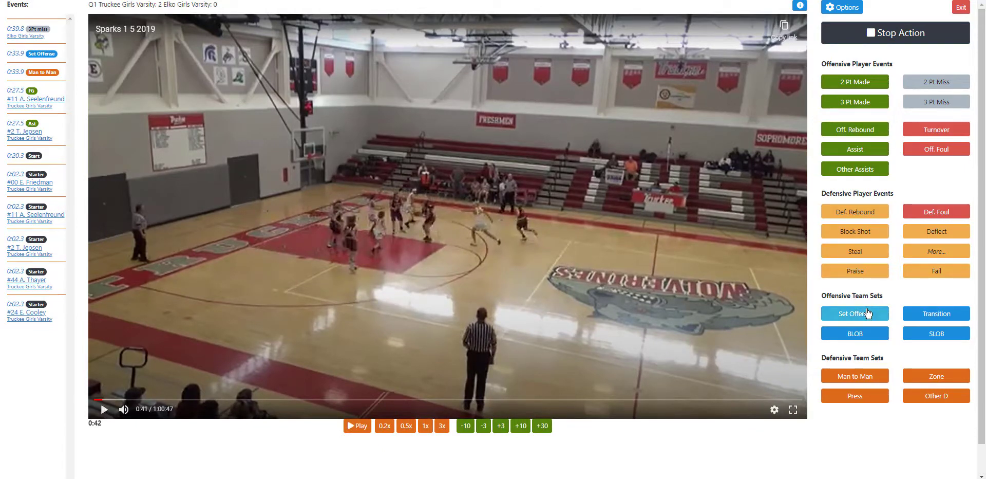
{"action": "left_click", "coordinate": [857, 130]}
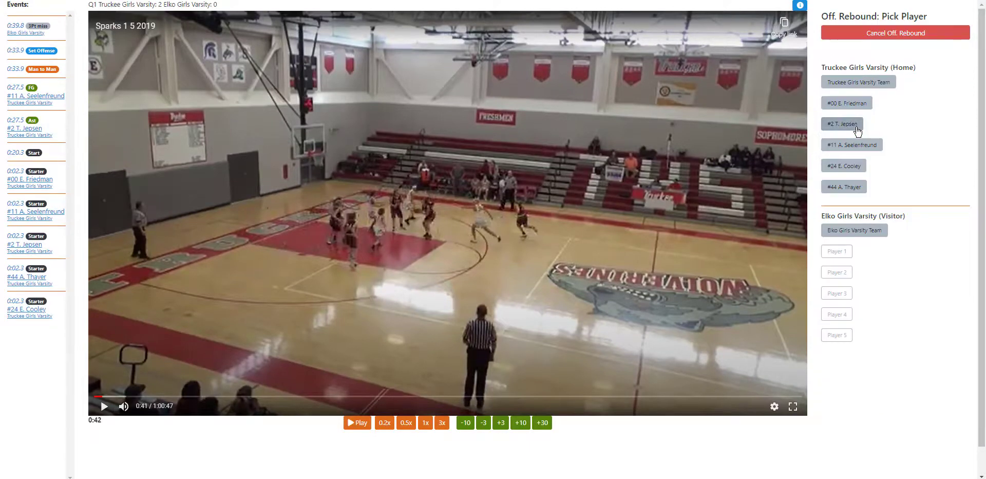
{"action": "left_click", "coordinate": [858, 231]}
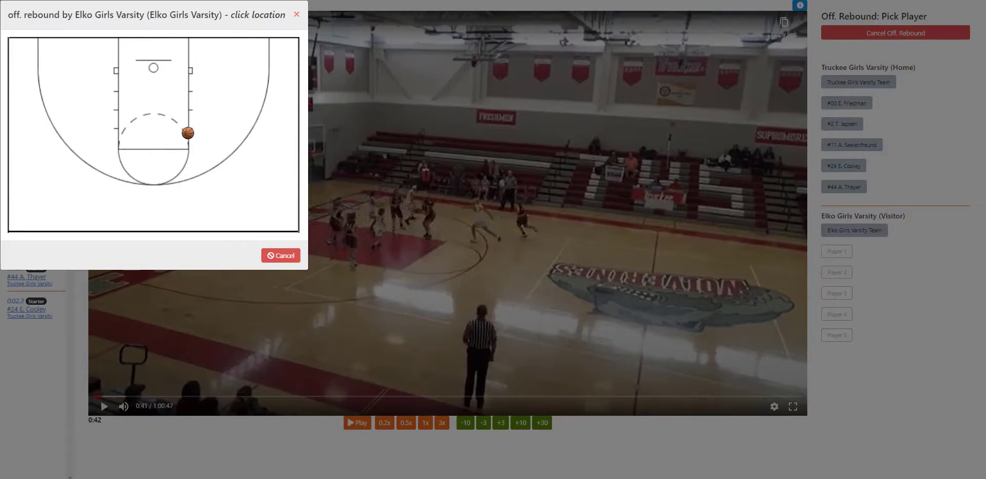
{"action": "left_click", "coordinate": [188, 133]}
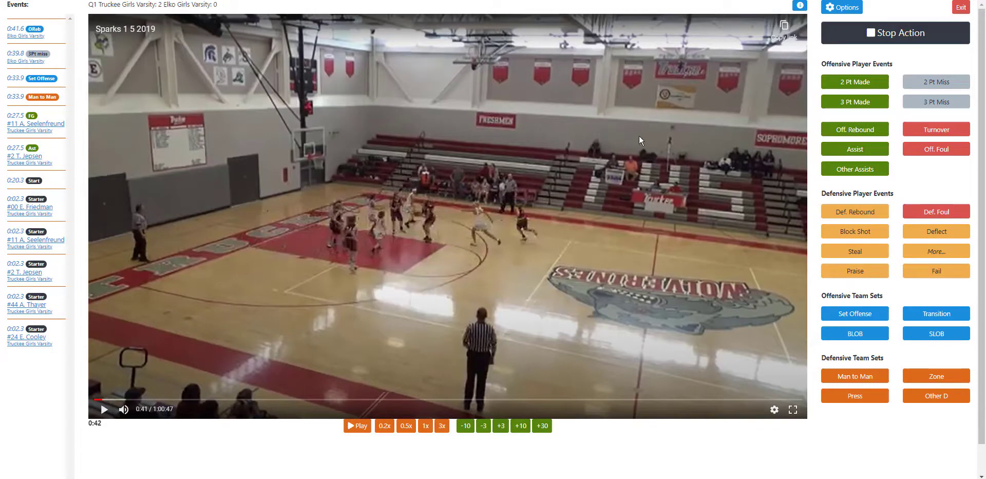
Pause the video at about 0:43 and record a missed 2-point jump shot by Elko Girls Varsity Team, charted inside the lane's right edge near the free-throw line
{"action": "left_click", "coordinate": [620, 155]}
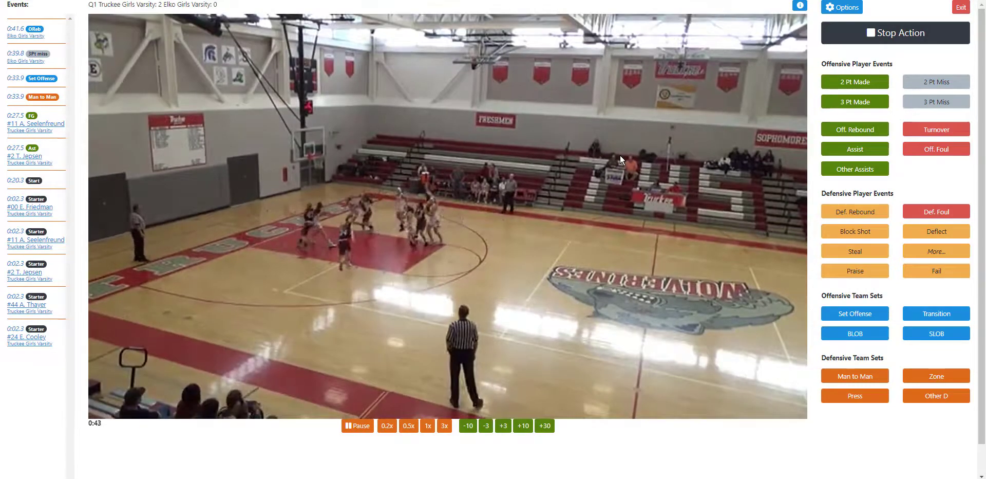
{"action": "left_click", "coordinate": [620, 155]}
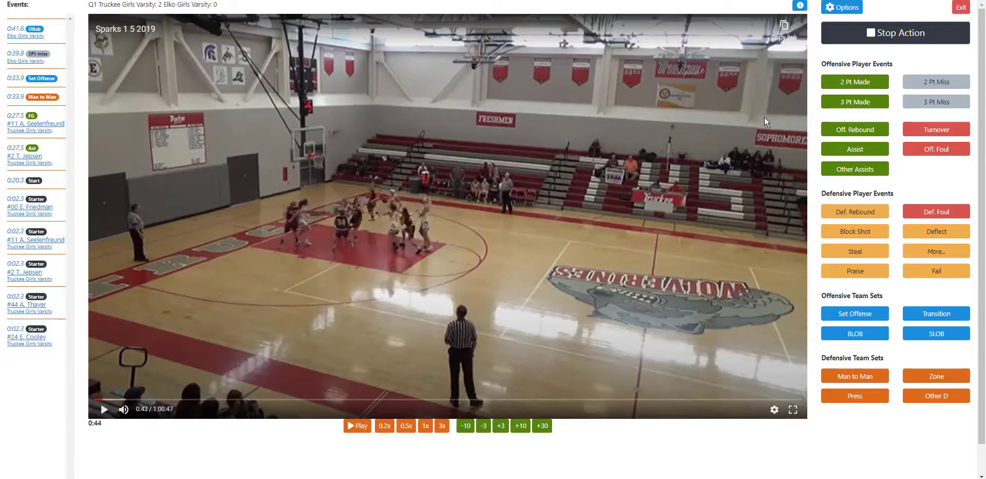
{"action": "left_click", "coordinate": [939, 83]}
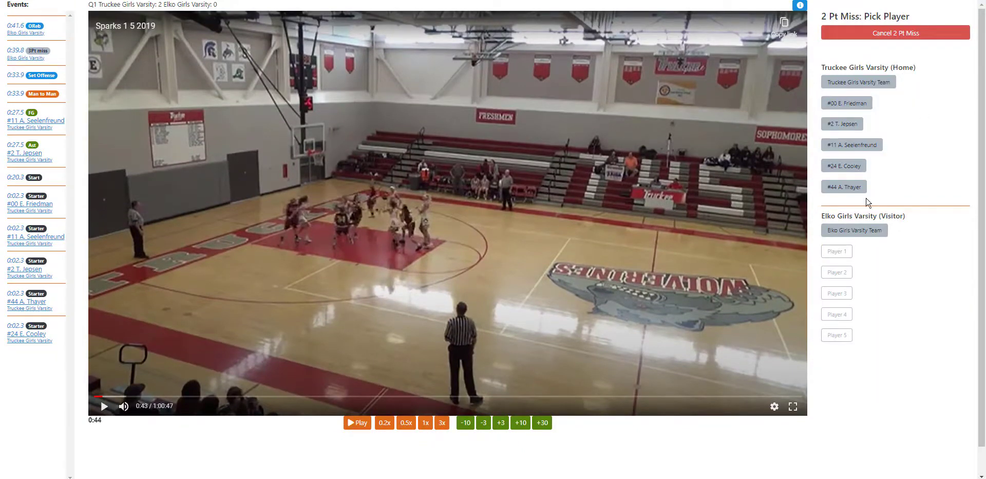
{"action": "left_click", "coordinate": [853, 231]}
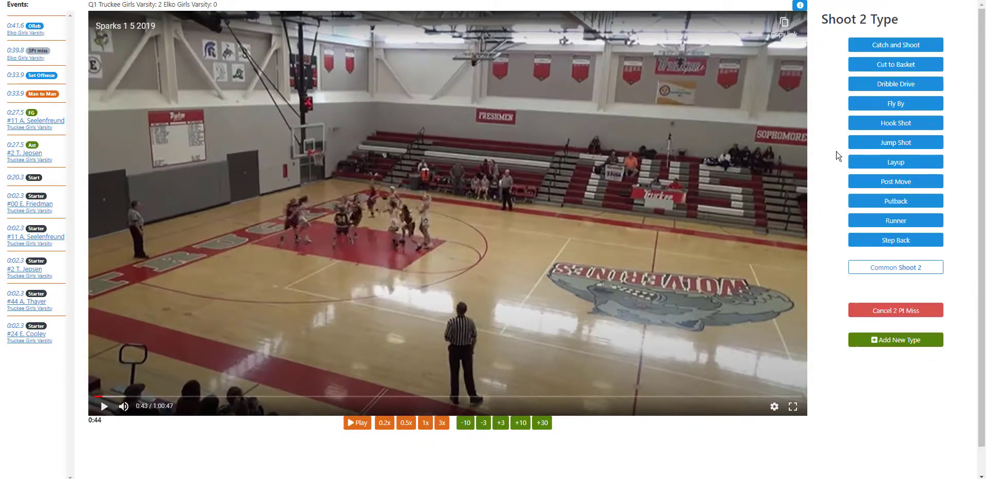
{"action": "left_click", "coordinate": [873, 143]}
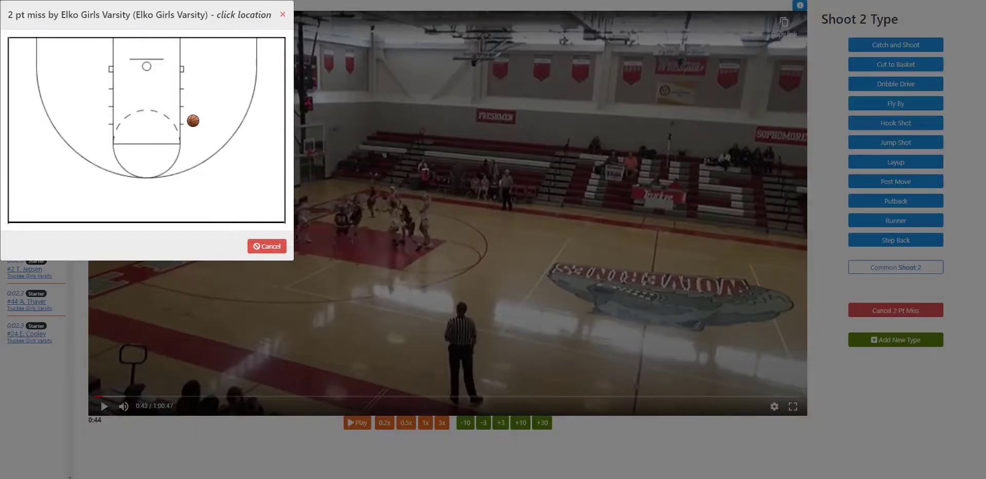
{"action": "left_click", "coordinate": [177, 126]}
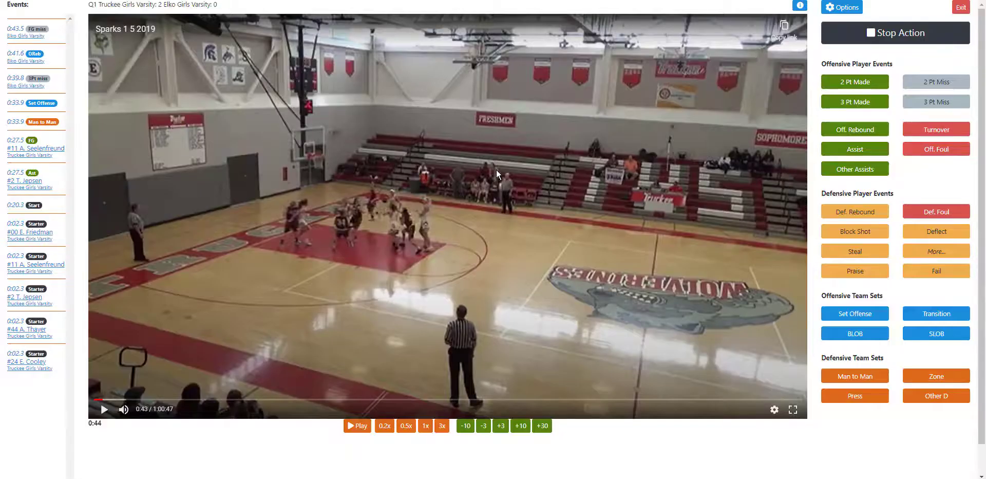
Credit a defensive rebound at about 0:45 to Truckee player #11, charted inside the lane's left edge, and record a transition at about 0:46
{"action": "left_click", "coordinate": [556, 175]}
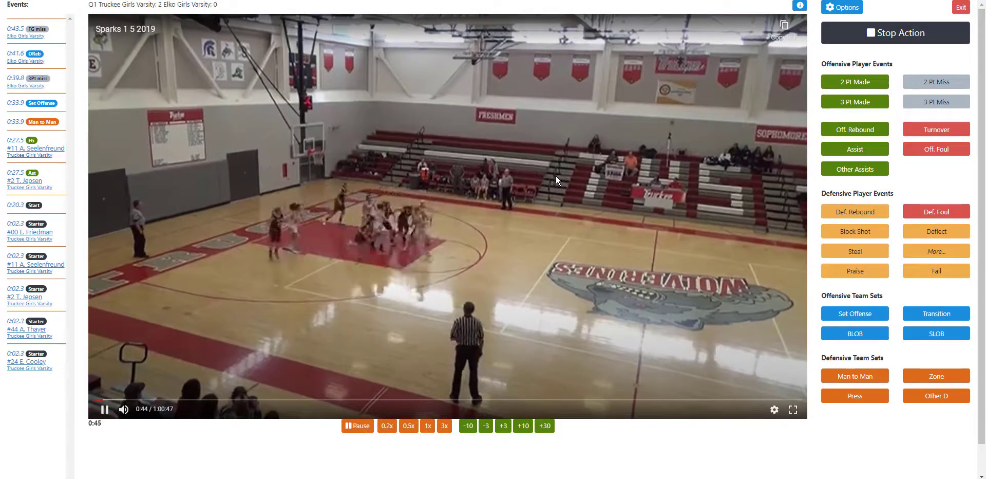
{"action": "left_click", "coordinate": [556, 176]}
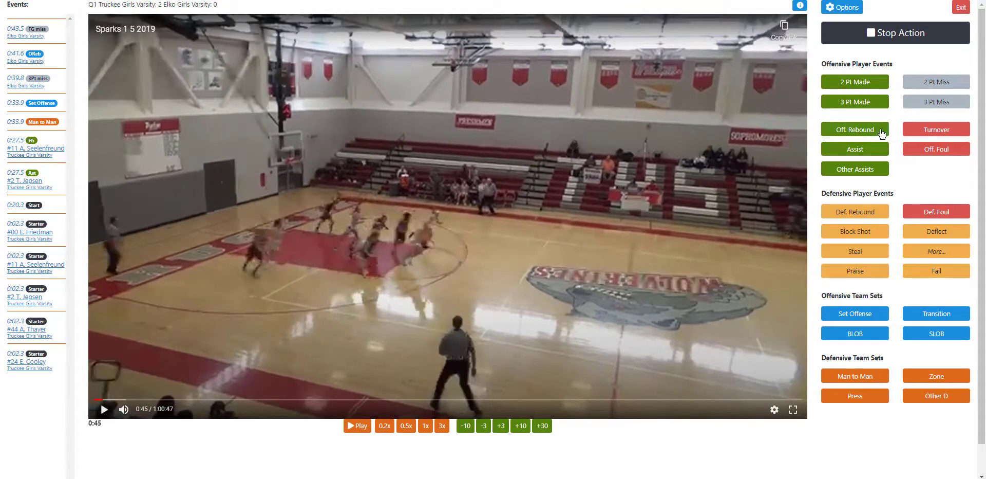
{"action": "left_click", "coordinate": [861, 215]}
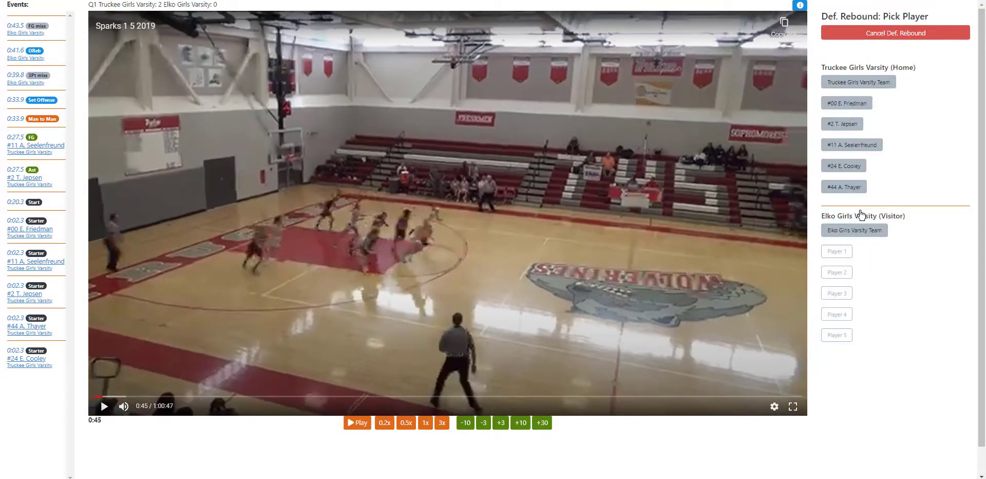
{"action": "left_click", "coordinate": [851, 146]}
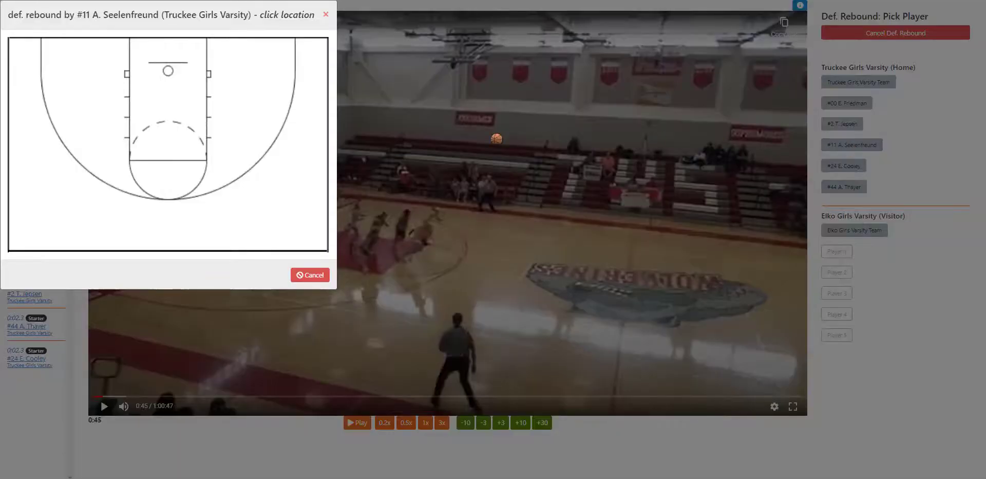
{"action": "left_click", "coordinate": [138, 143]}
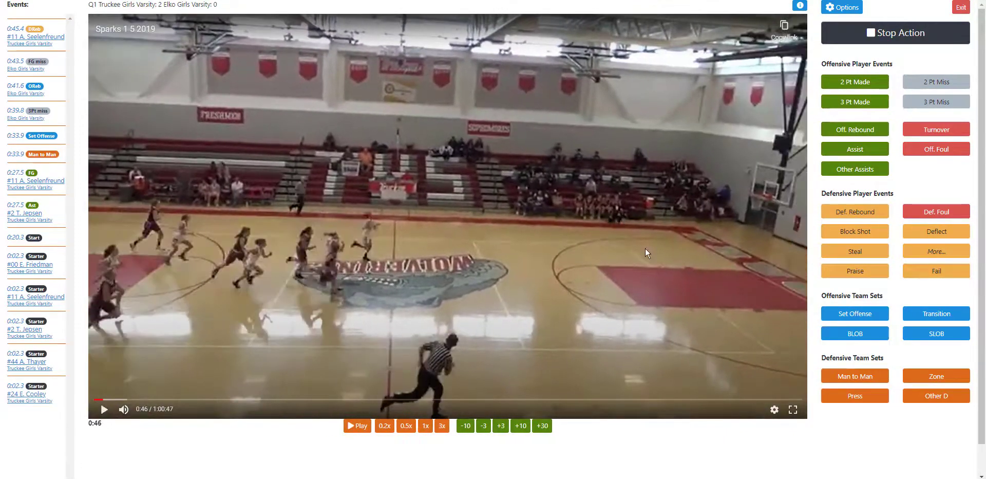
{"action": "left_click", "coordinate": [935, 316]}
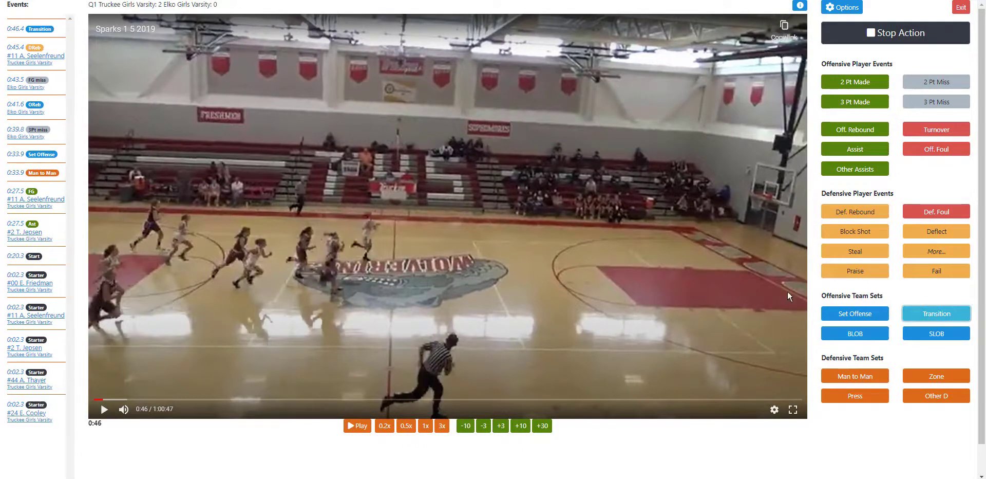
Play the video to the referee's whistle at about 0:50, pause it, and record the stop of action
{"action": "left_click", "coordinate": [543, 244]}
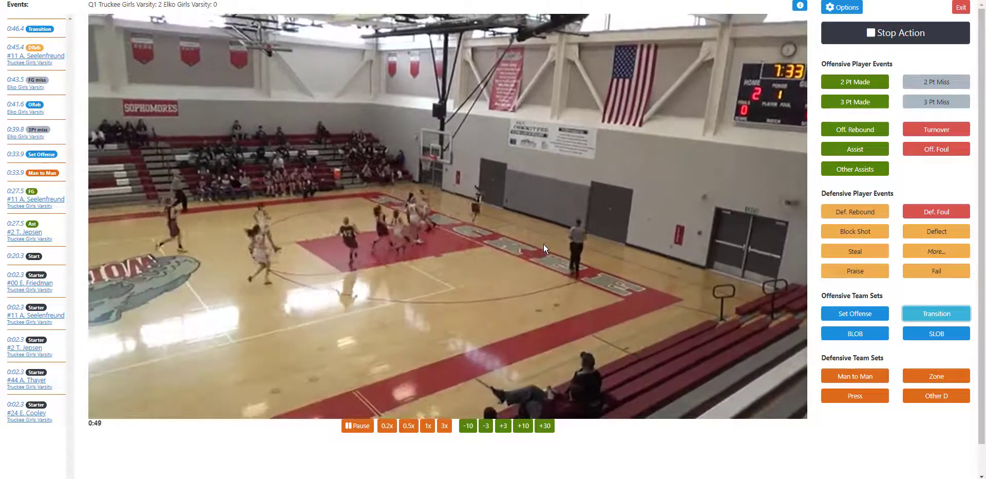
{"action": "left_click", "coordinate": [544, 245]}
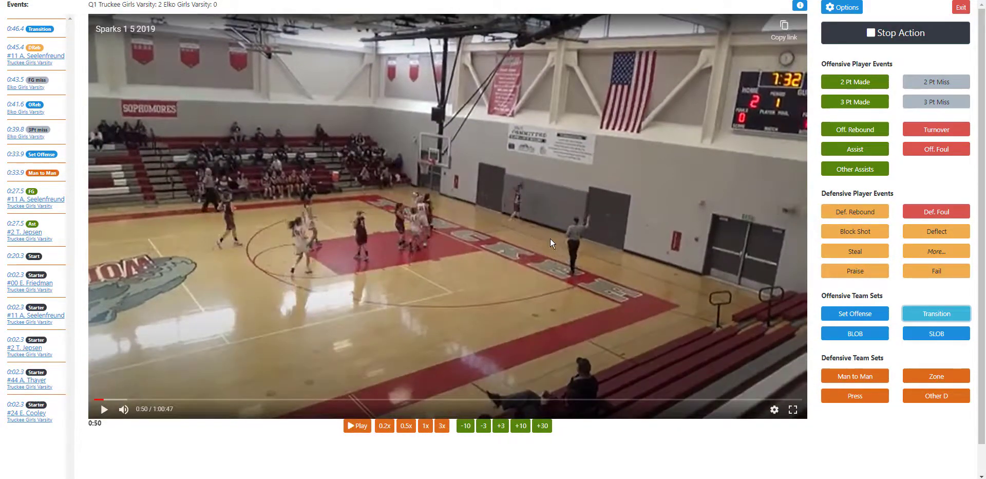
{"action": "left_click", "coordinate": [892, 36]}
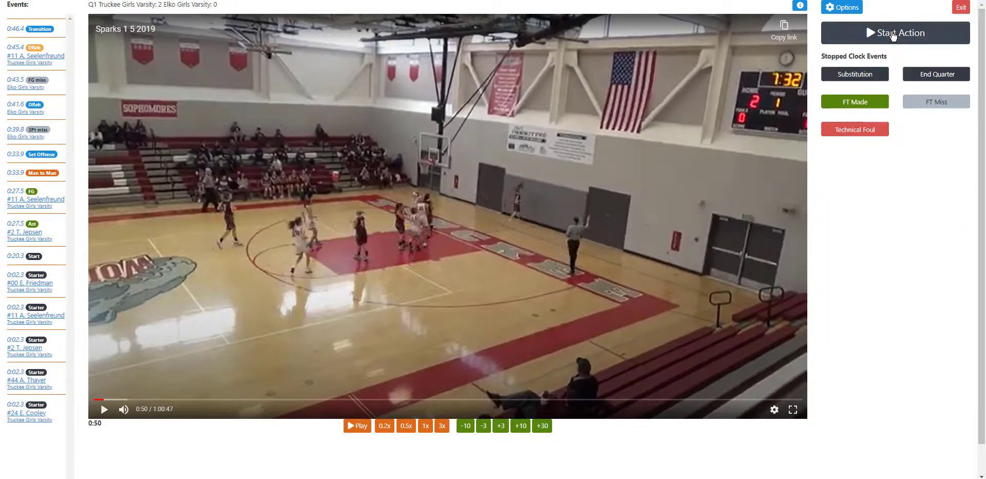
Play the video to about 0:57, pause it to record the start of action, and resume playback
{"action": "left_click", "coordinate": [474, 185]}
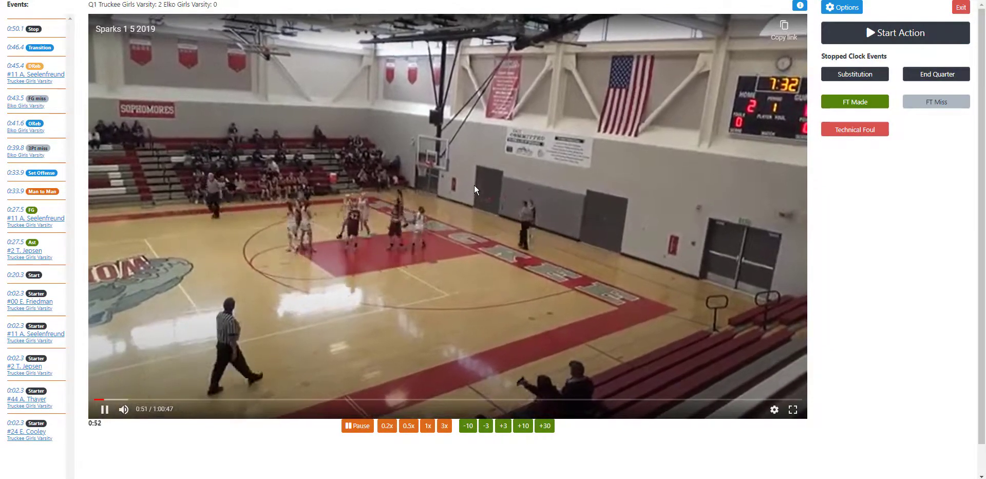
{"action": "left_click", "coordinate": [624, 134]}
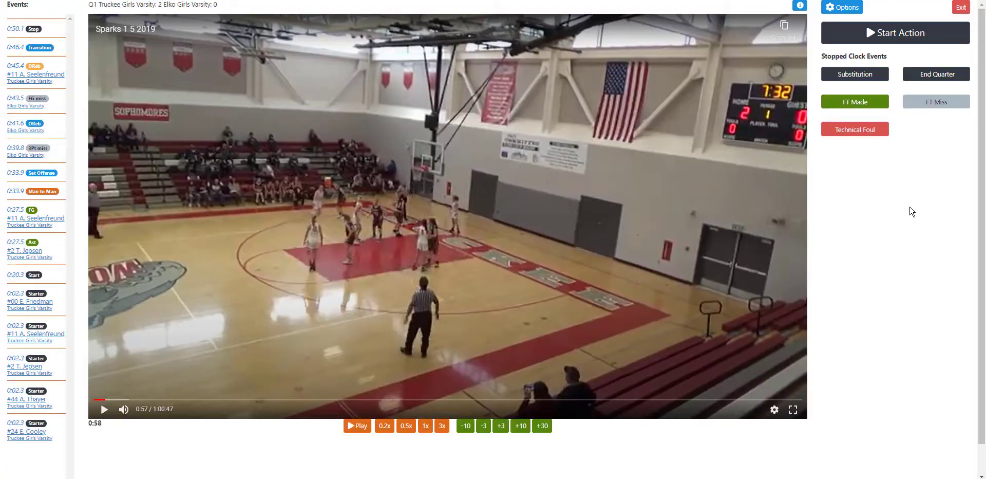
{"action": "left_click", "coordinate": [894, 36]}
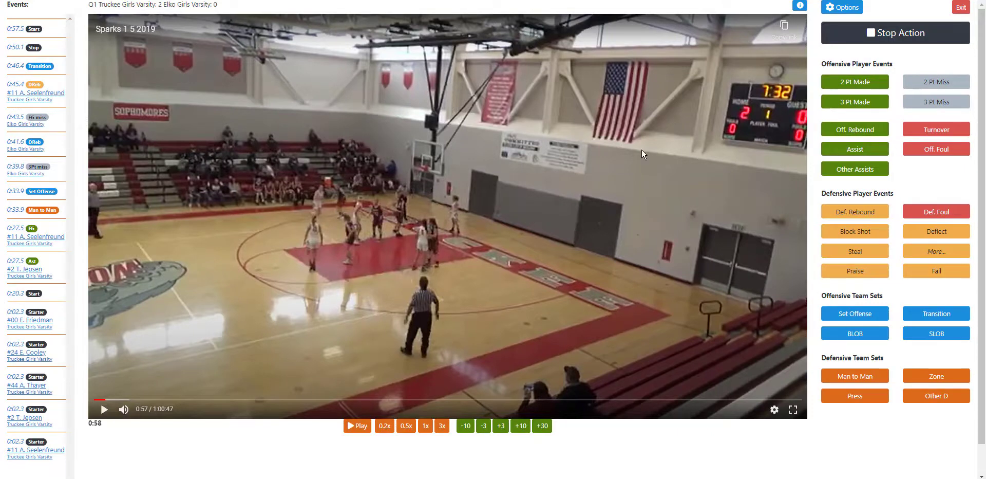
{"action": "left_click", "coordinate": [531, 153]}
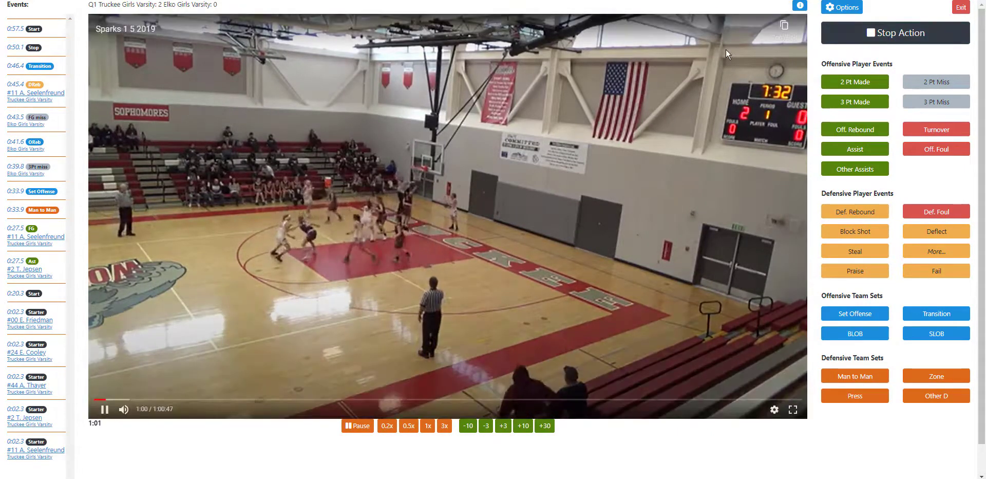
Pause the video at about 1:02 and record a BLOB of type 3 1
{"action": "left_click", "coordinate": [725, 49]}
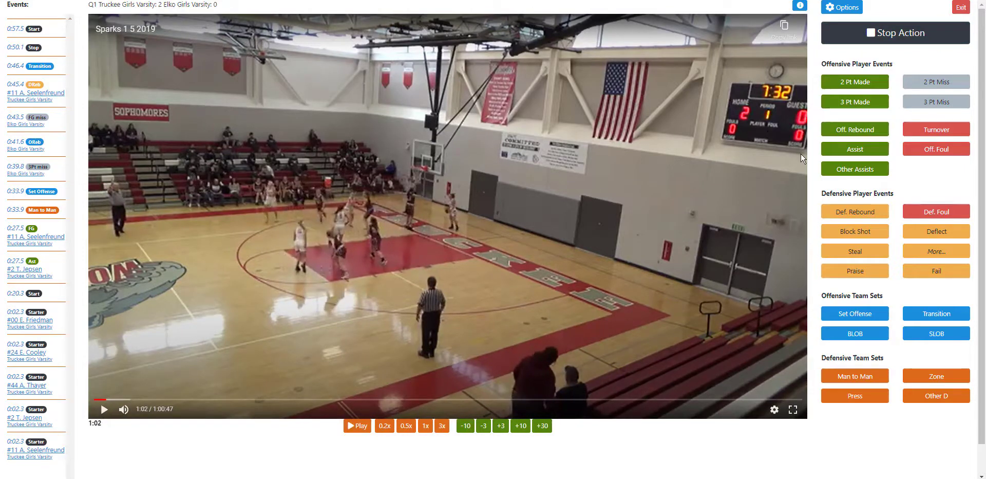
{"action": "left_click", "coordinate": [855, 334]}
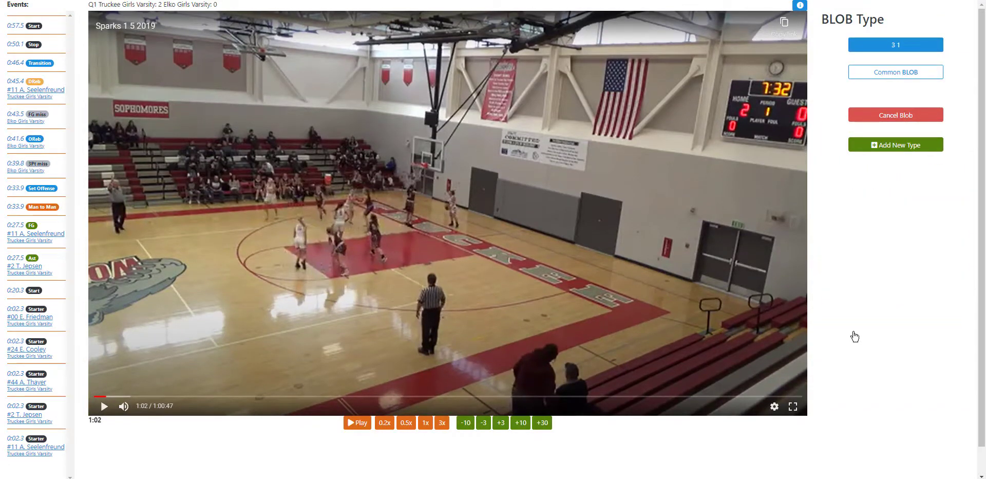
{"action": "left_click", "coordinate": [893, 45]}
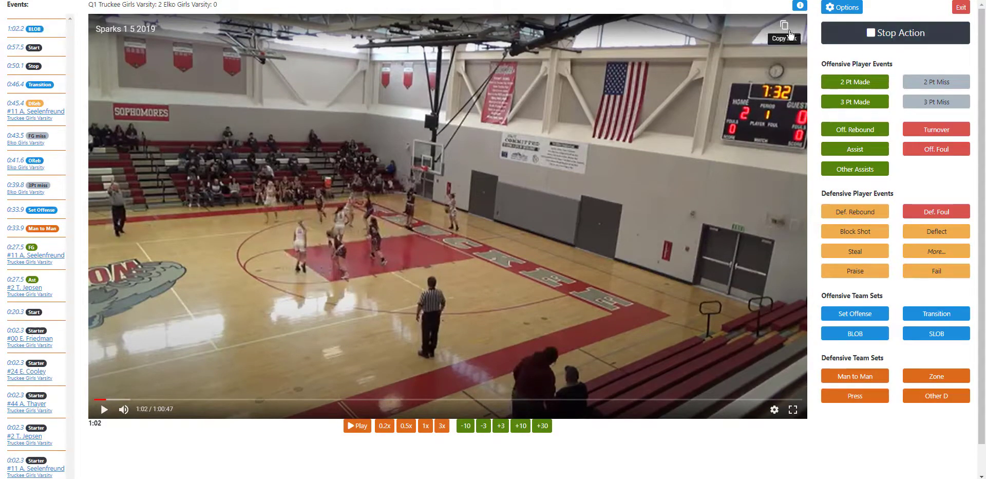
Play the video to about 1:08, pause it, and record a set offense of the common type
{"action": "left_click", "coordinate": [522, 103]}
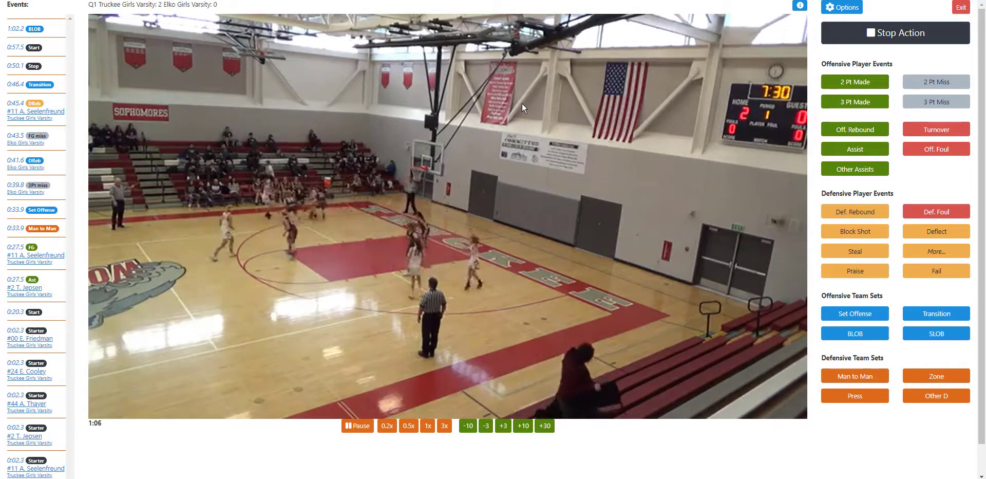
{"action": "left_click", "coordinate": [522, 103]}
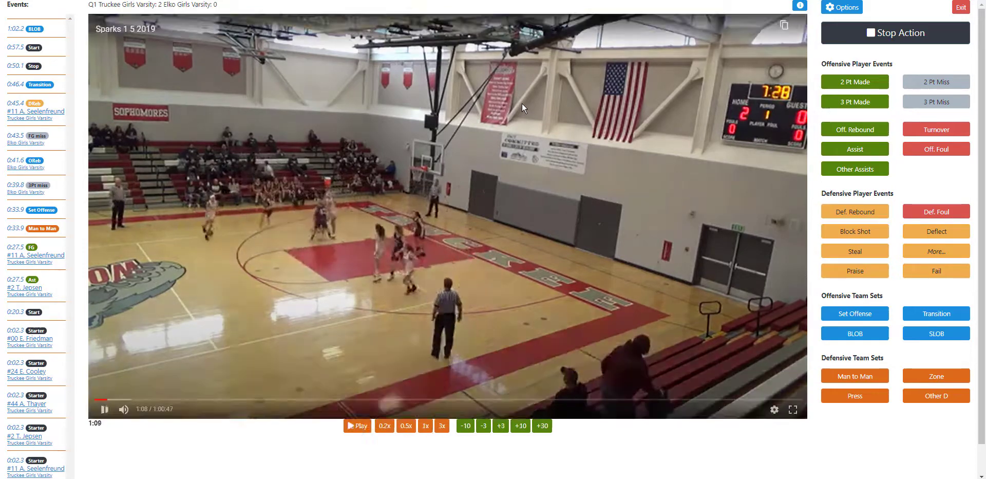
{"action": "left_click", "coordinate": [862, 315]}
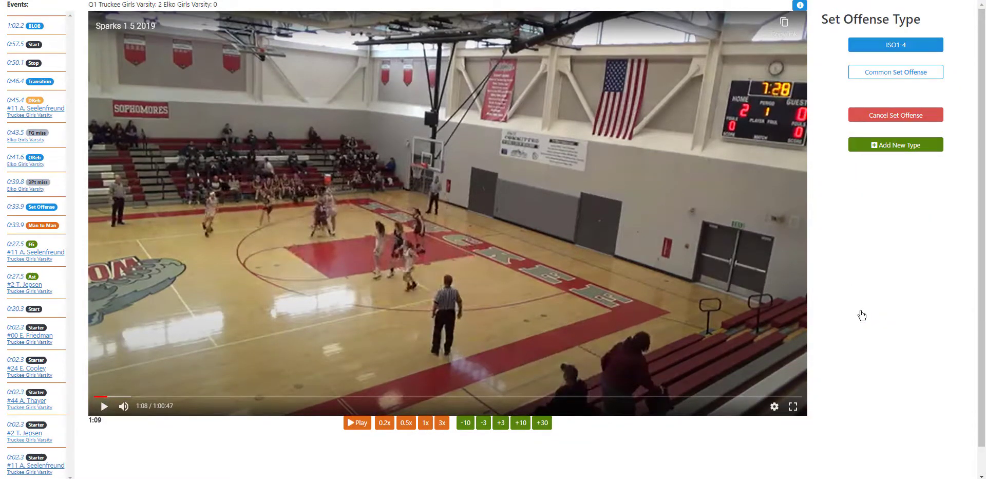
{"action": "left_click", "coordinate": [900, 75]}
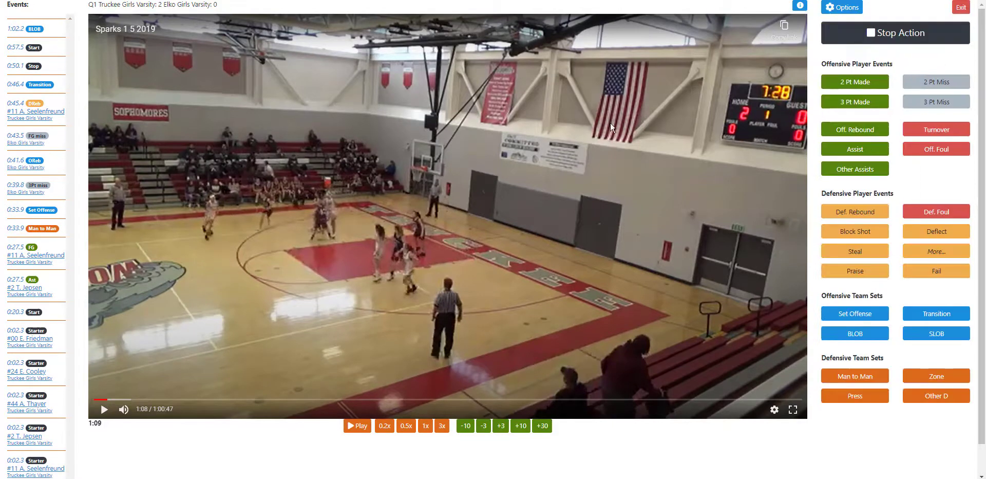
Play the video to about 1:15, pause it, and add "4 high" as a new set offense type
{"action": "left_click", "coordinate": [574, 200]}
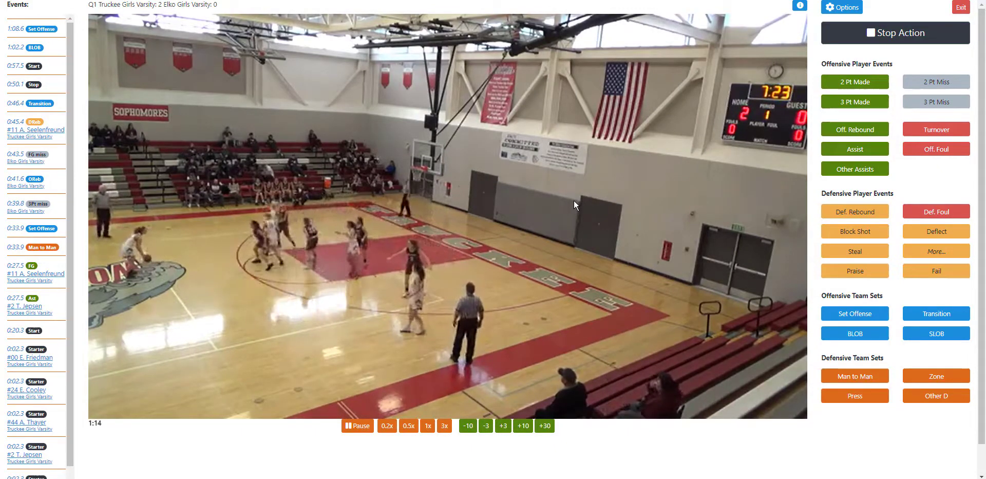
{"action": "left_click", "coordinate": [575, 201]}
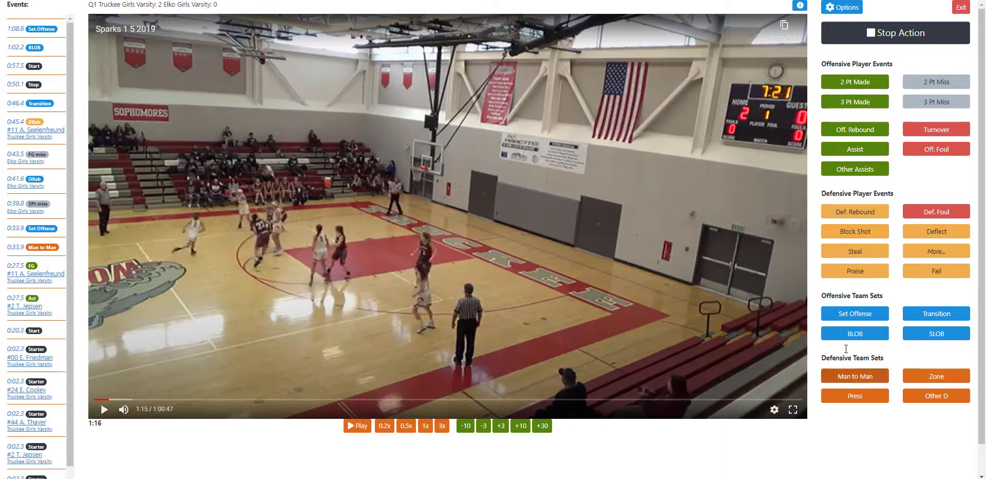
{"action": "left_click", "coordinate": [853, 315]}
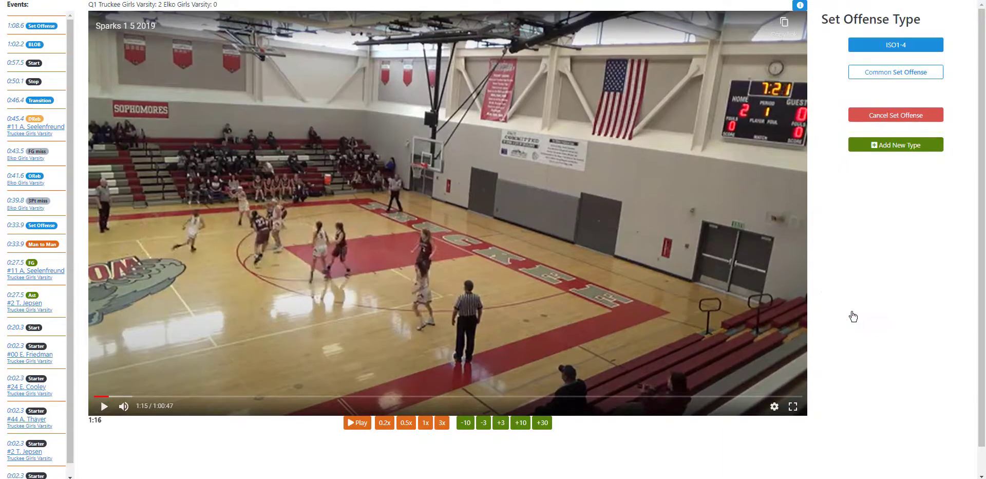
{"action": "left_click", "coordinate": [892, 148]}
{"action": "left_click", "coordinate": [419, 69]}
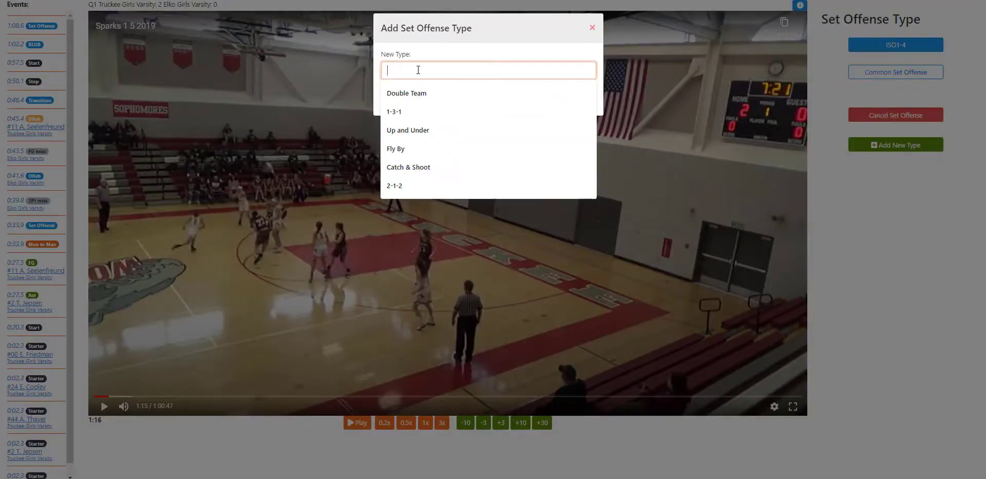
{"action": "type", "text": "4 high"}
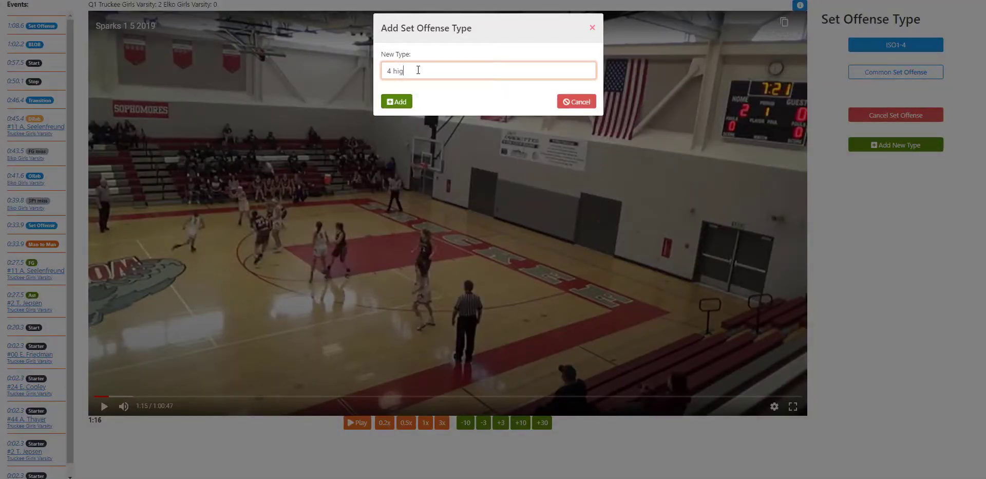
{"action": "left_click", "coordinate": [399, 102]}
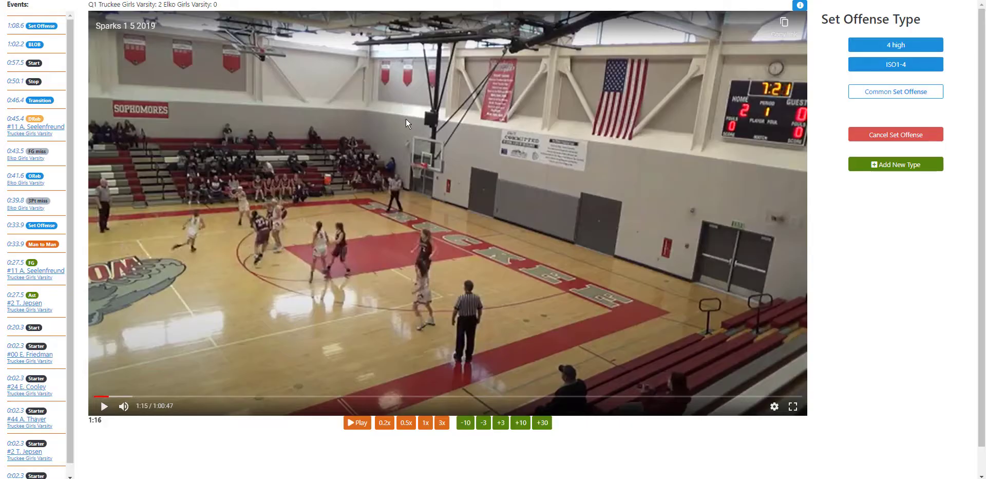
Play the video to about 1:25, pause it, and rewind to about 1:10 to review the set offense
{"action": "left_click", "coordinate": [467, 265]}
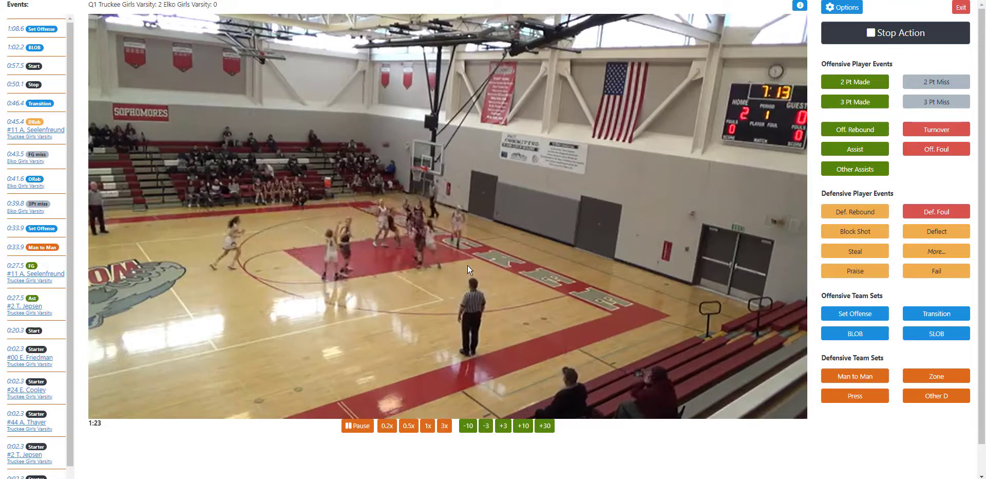
{"action": "left_click", "coordinate": [468, 265]}
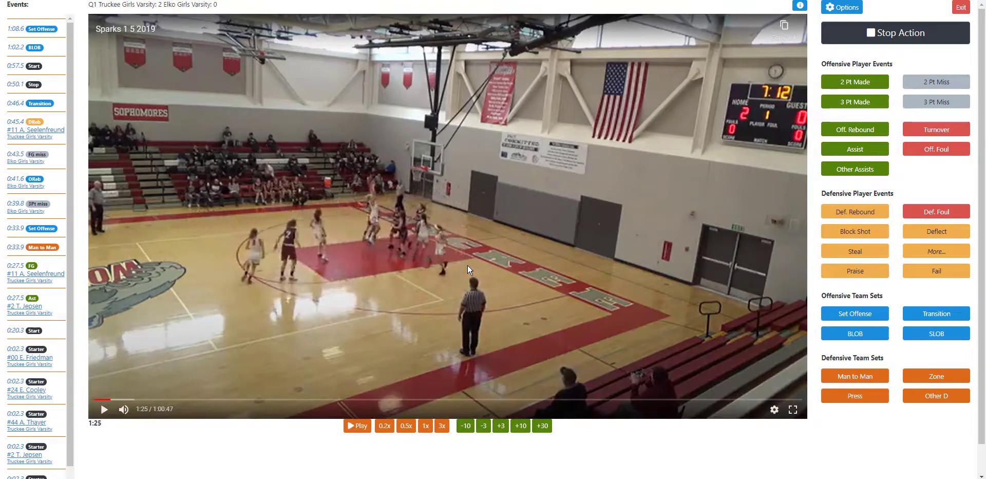
{"action": "key", "text": "Left"}
{"action": "key", "text": "Left"}
{"action": "key", "text": "Left"}
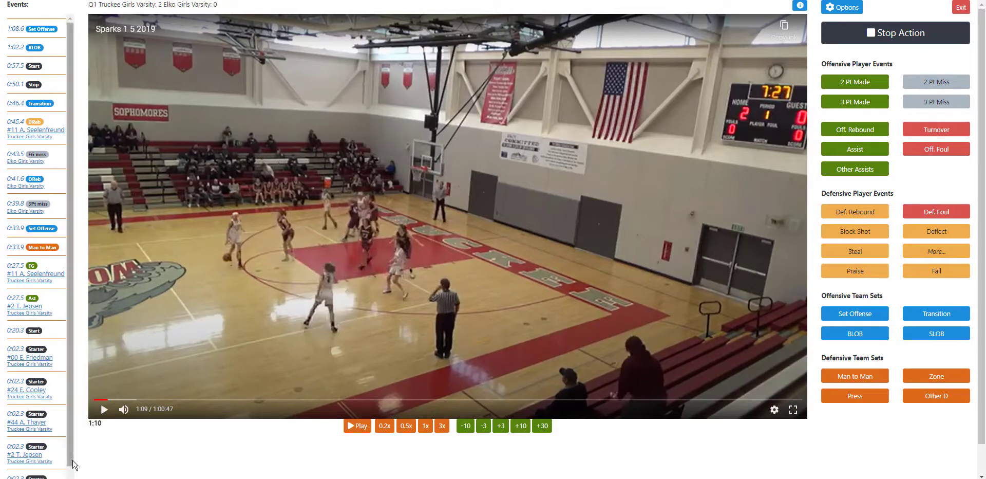
Edit the set offense event at 1:08.6 and change its type to 4 high
{"action": "left_click", "coordinate": [41, 30]}
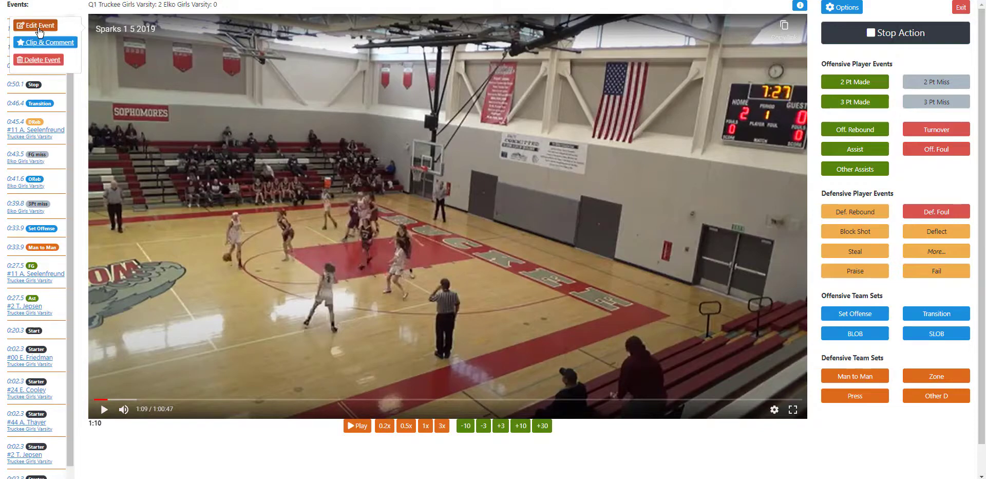
{"action": "left_click", "coordinate": [38, 27]}
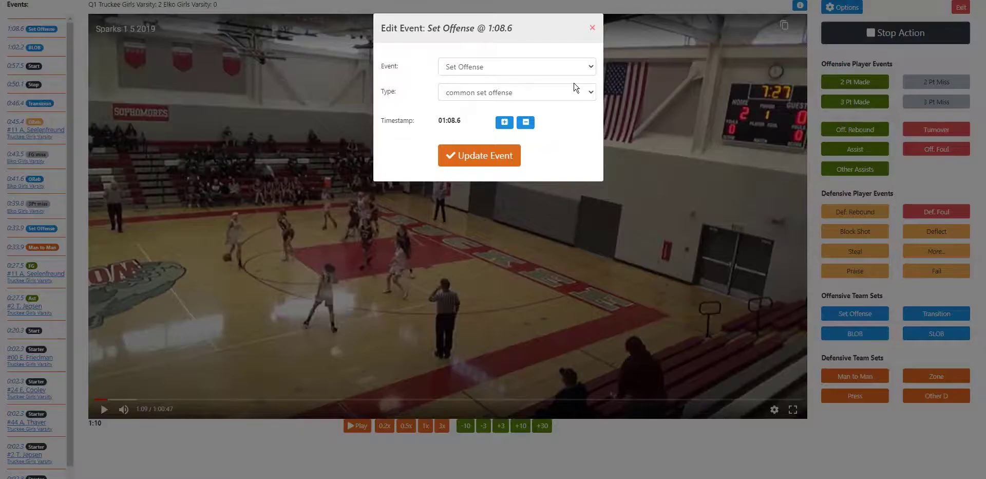
{"action": "left_click", "coordinate": [590, 94]}
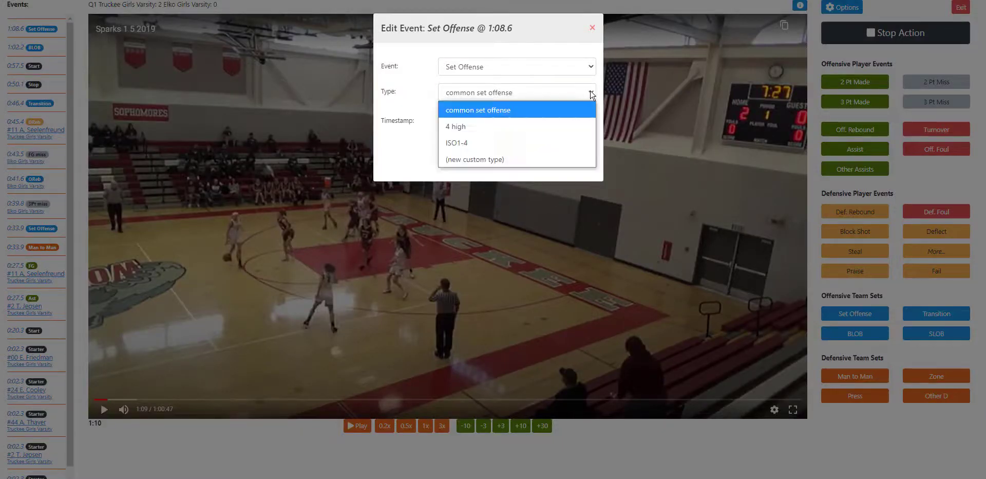
{"action": "left_click", "coordinate": [462, 127]}
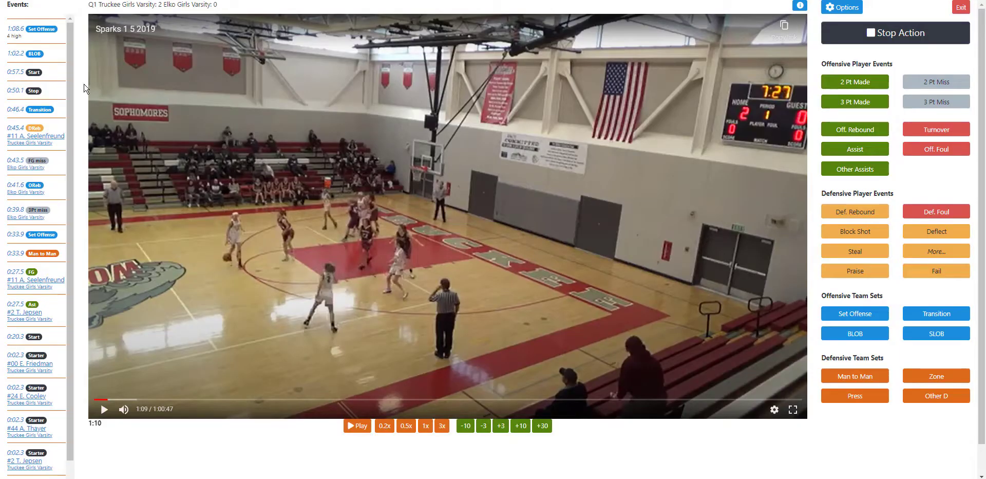
{"action": "left_click", "coordinate": [34, 54]}
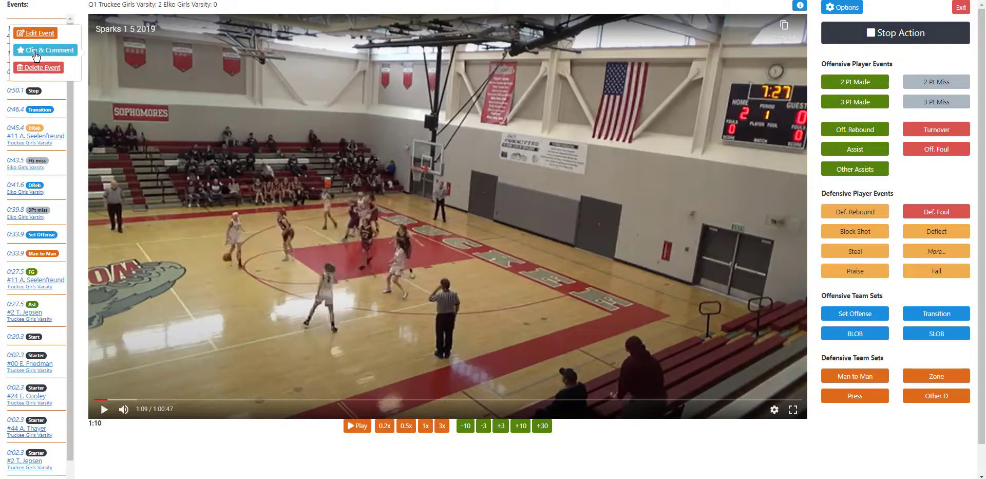
{"action": "left_click", "coordinate": [238, 115]}
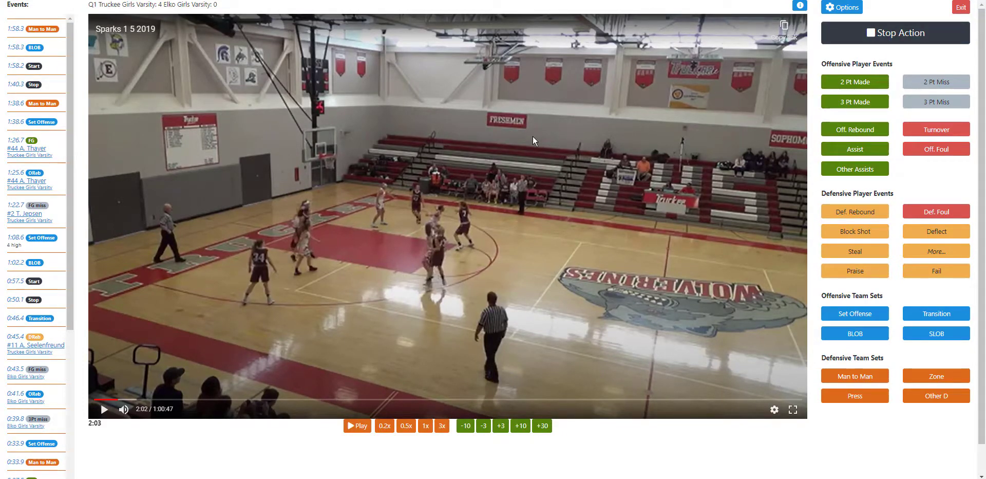
Play the video to about 2:08, pause it, and record a defensive fail of type No Help for Truckee player #5
{"action": "left_click", "coordinate": [425, 199]}
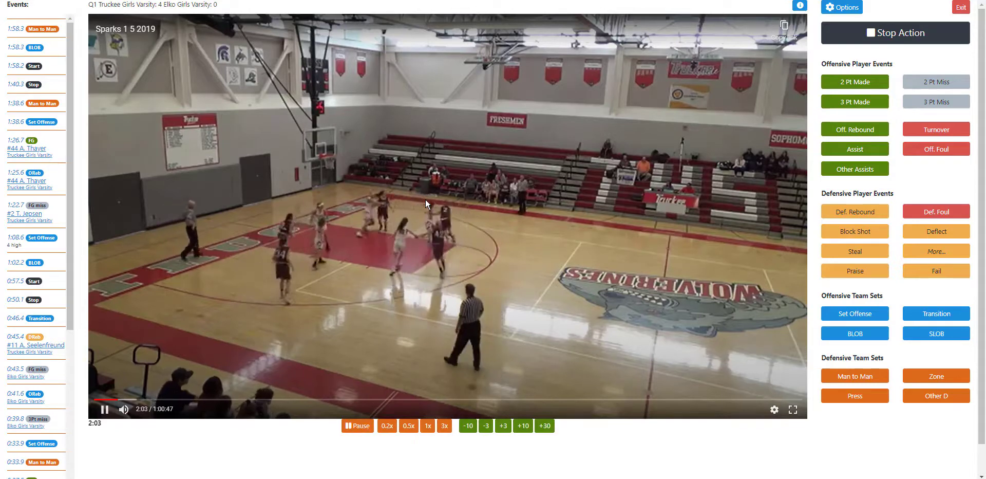
{"action": "left_click", "coordinate": [625, 338]}
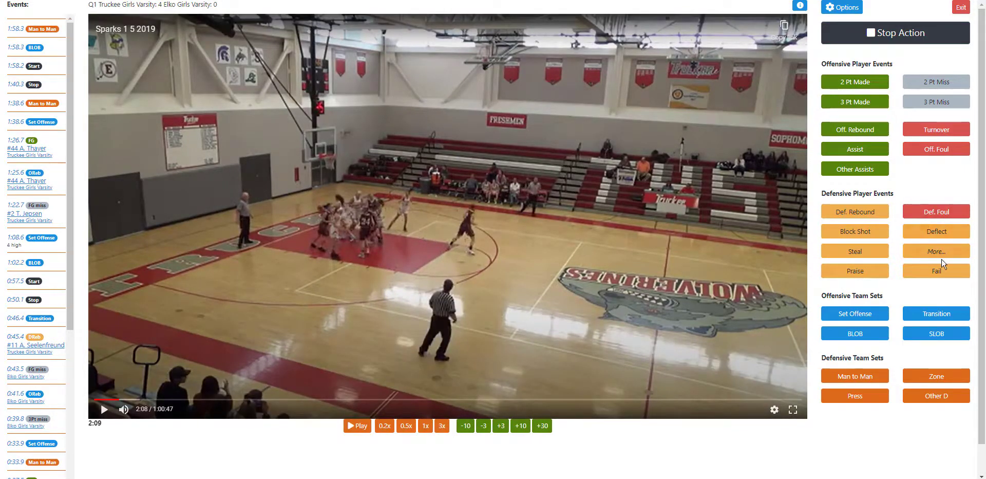
{"action": "left_click", "coordinate": [936, 272]}
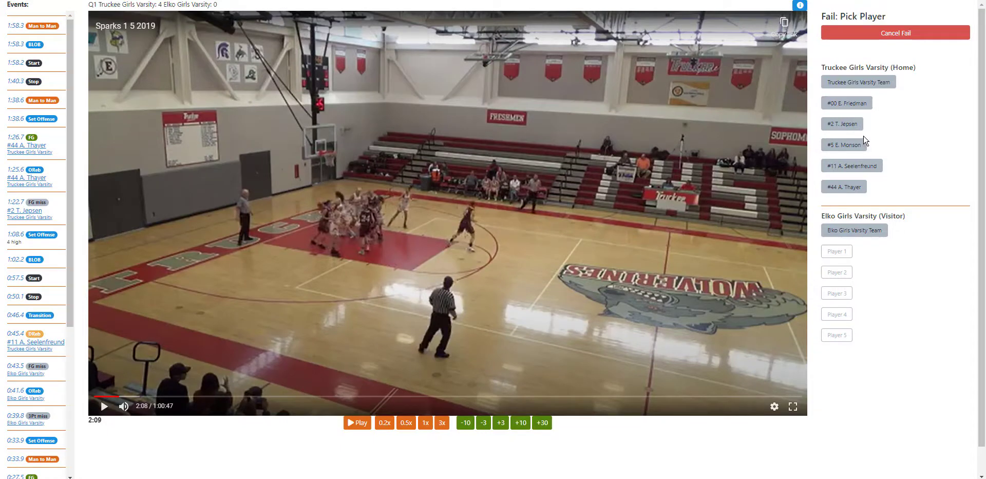
{"action": "left_click", "coordinate": [846, 146]}
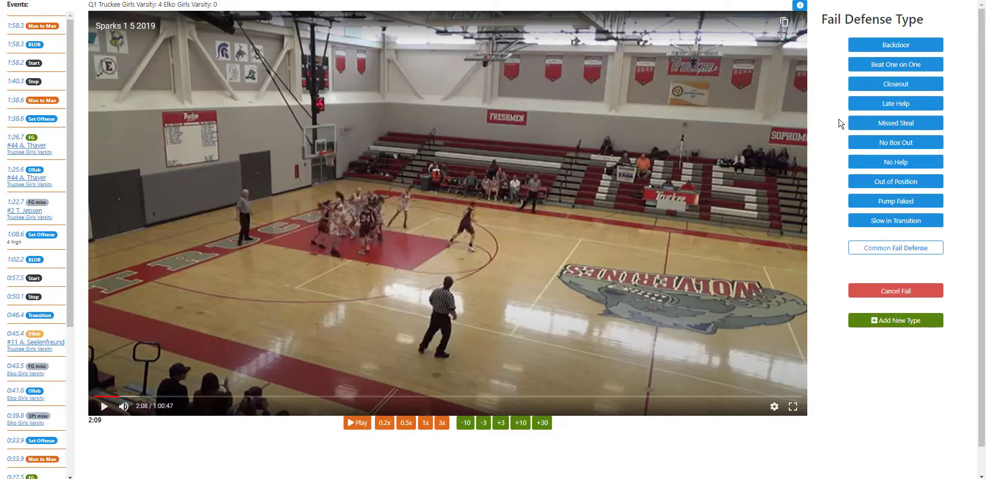
{"action": "left_click", "coordinate": [898, 163]}
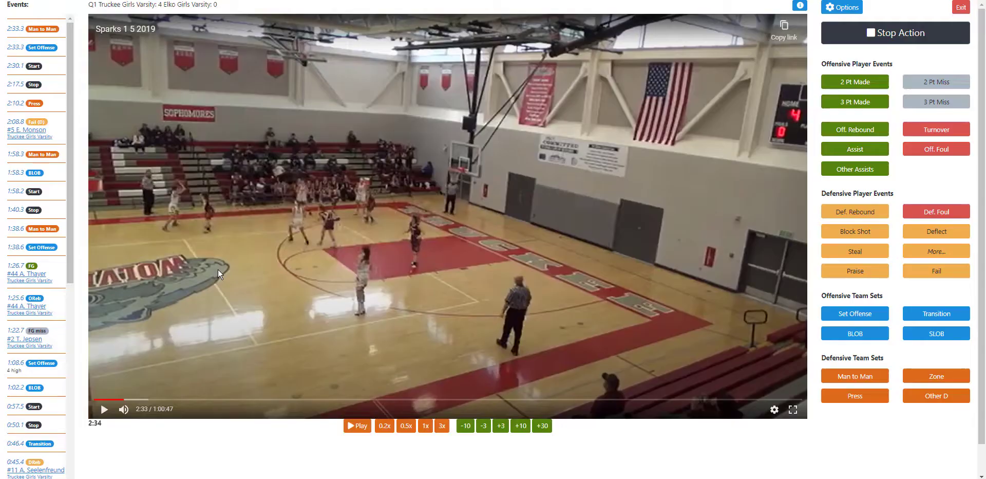
Play the video to about 2:38, pause it, and record a Dribble Lost turnover for Truckee player #5
{"action": "left_click", "coordinate": [229, 266]}
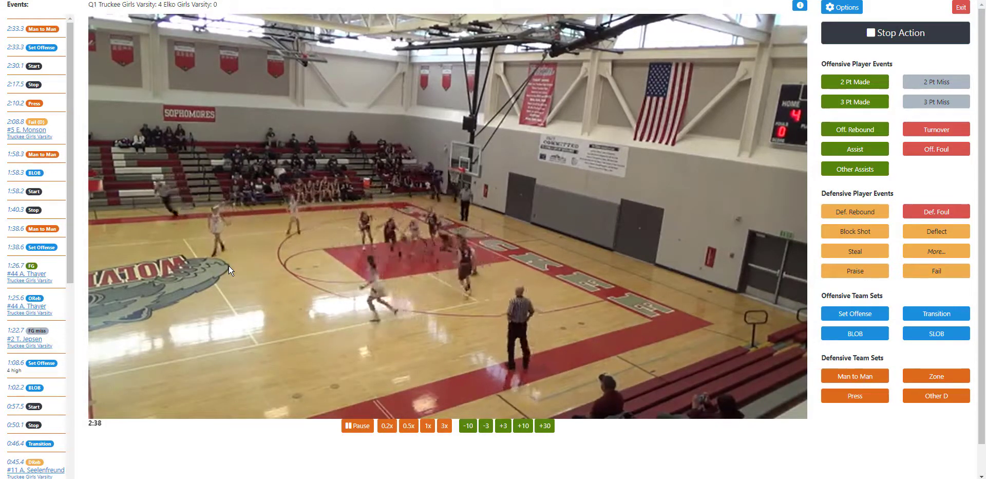
{"action": "left_click", "coordinate": [229, 266]}
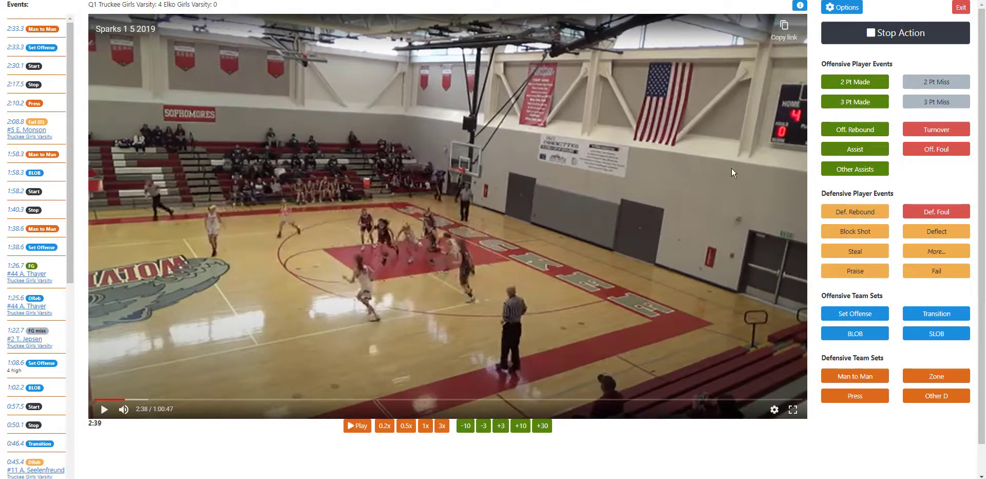
{"action": "left_click", "coordinate": [930, 138]}
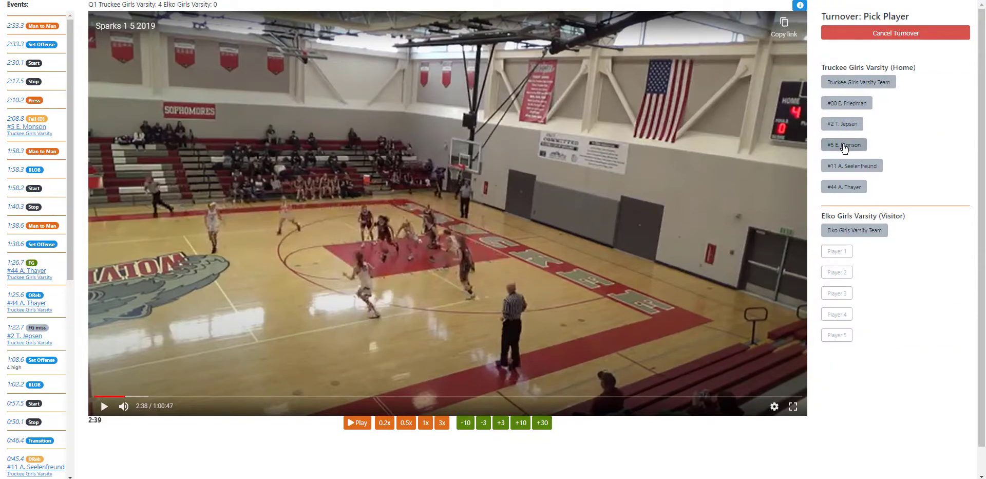
{"action": "left_click", "coordinate": [845, 146]}
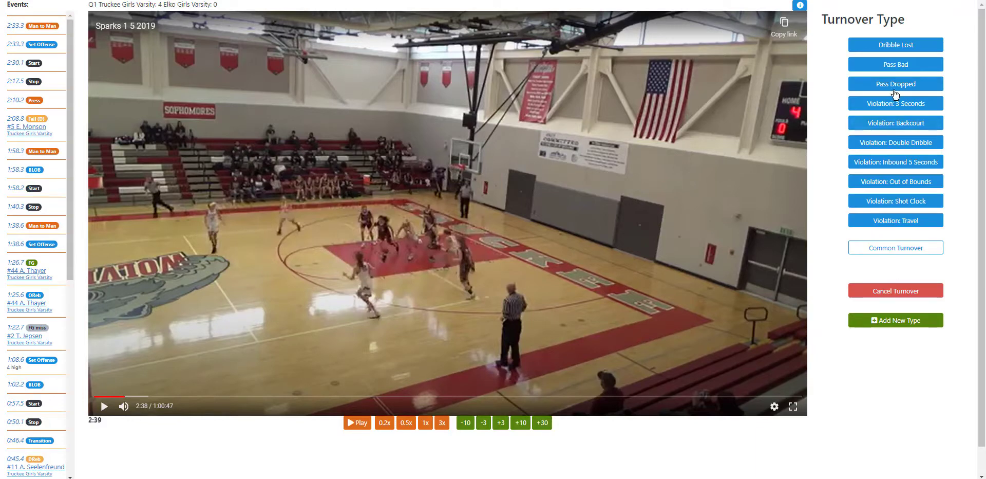
{"action": "left_click", "coordinate": [895, 46]}
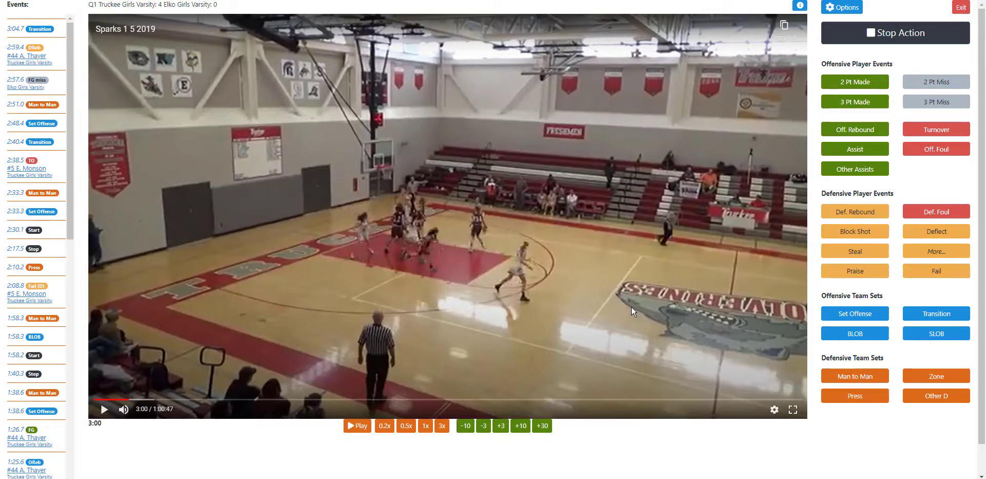
Play the video to about 3:07, pause it, and record an Other Assist of type Potential for Truckee player #11
{"action": "left_click", "coordinate": [492, 271]}
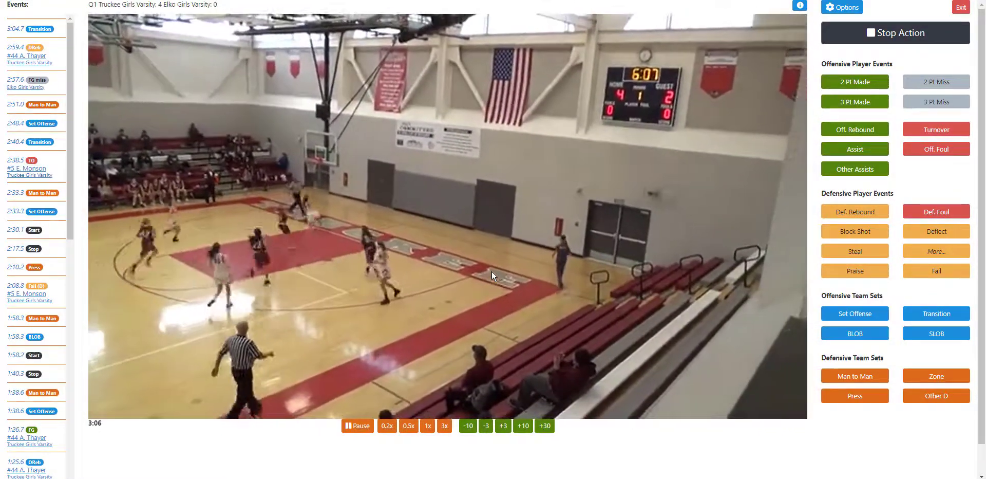
{"action": "left_click", "coordinate": [492, 272]}
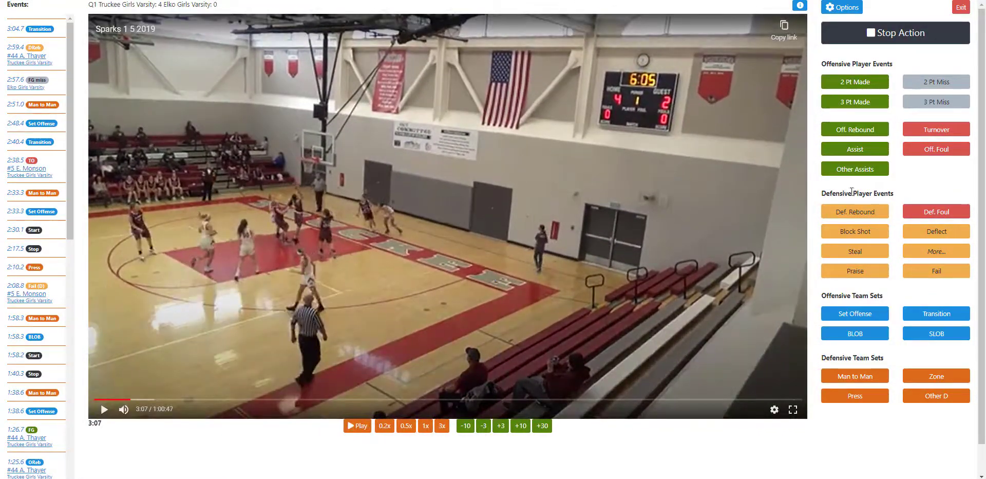
{"action": "left_click", "coordinate": [860, 172]}
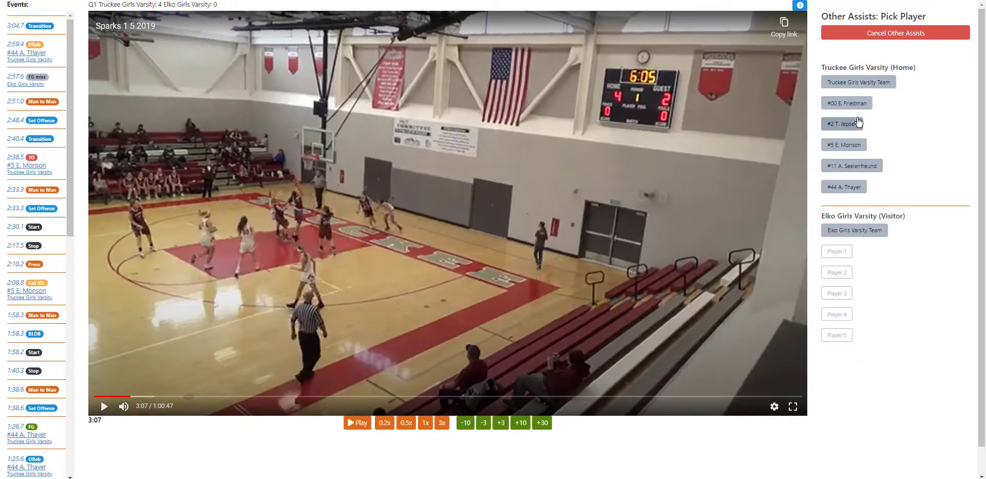
{"action": "left_click", "coordinate": [845, 168]}
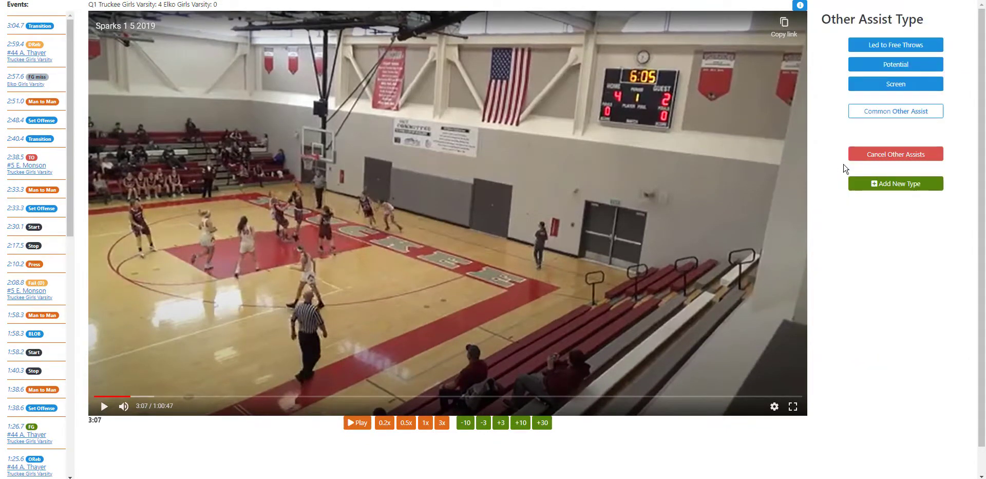
{"action": "left_click", "coordinate": [888, 65]}
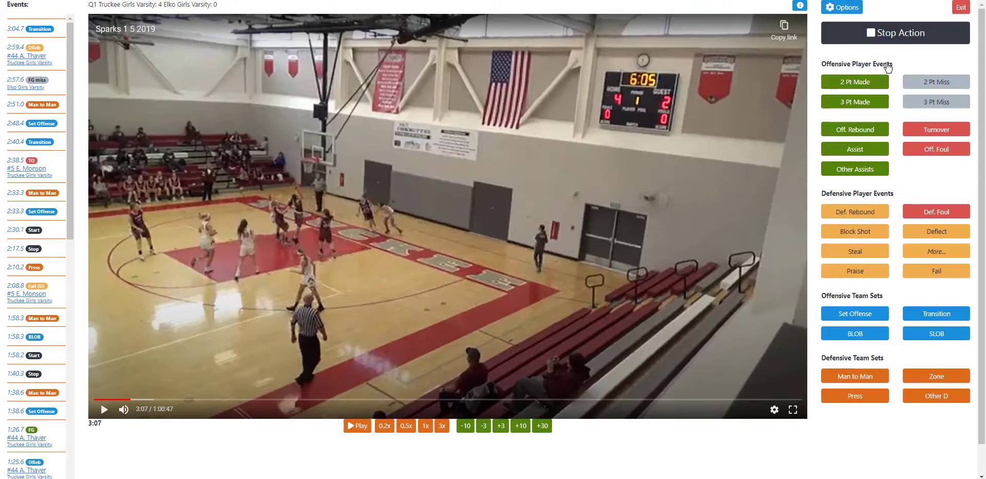
Record a missed 2-point Layup for Truckee player #00, locating the shot just beside the basket
{"action": "left_click", "coordinate": [936, 82]}
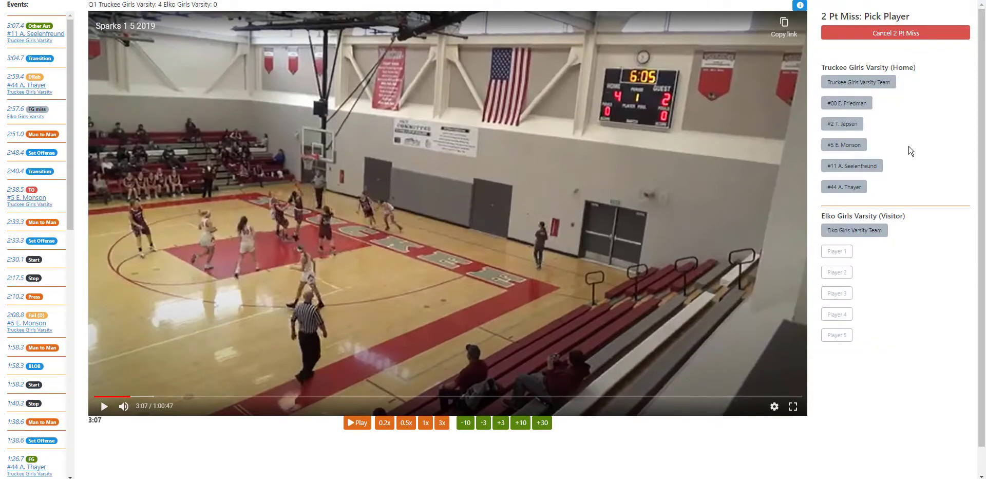
{"action": "left_click", "coordinate": [848, 107]}
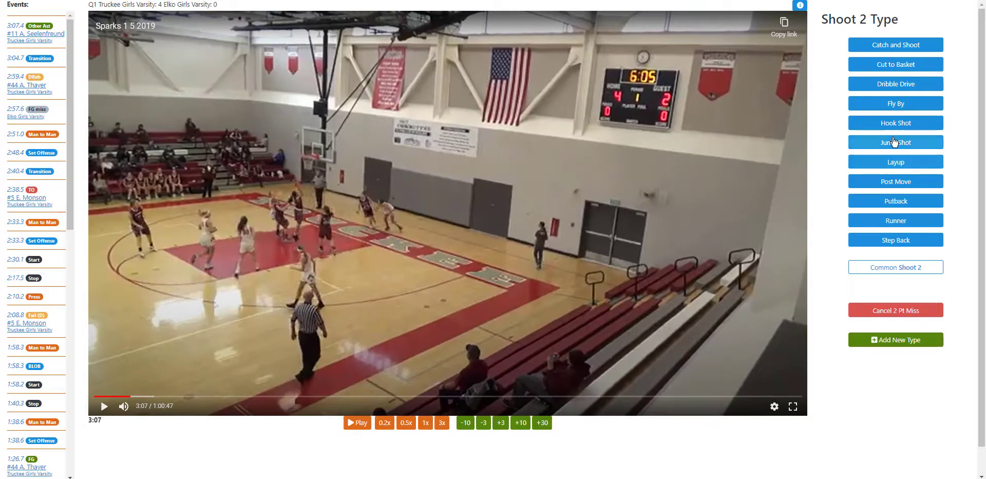
{"action": "left_click", "coordinate": [895, 164]}
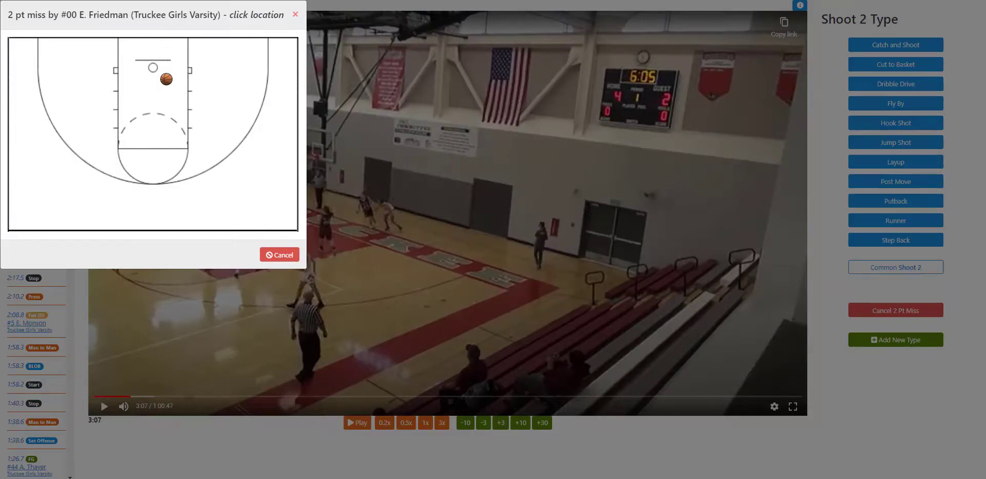
{"action": "left_click", "coordinate": [162, 78]}
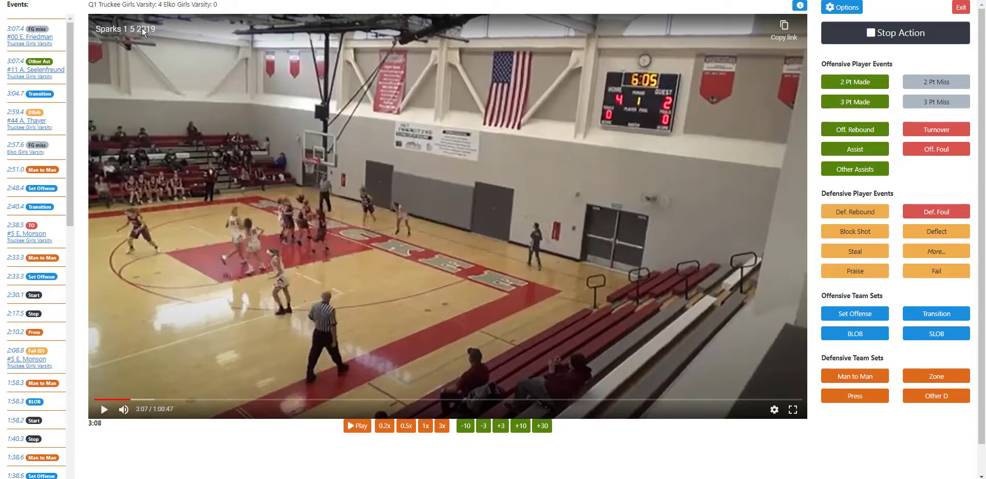
Edit the missed 2-point shot at 3:07.4 and change its player to Truckee #5
{"action": "left_click", "coordinate": [39, 30]}
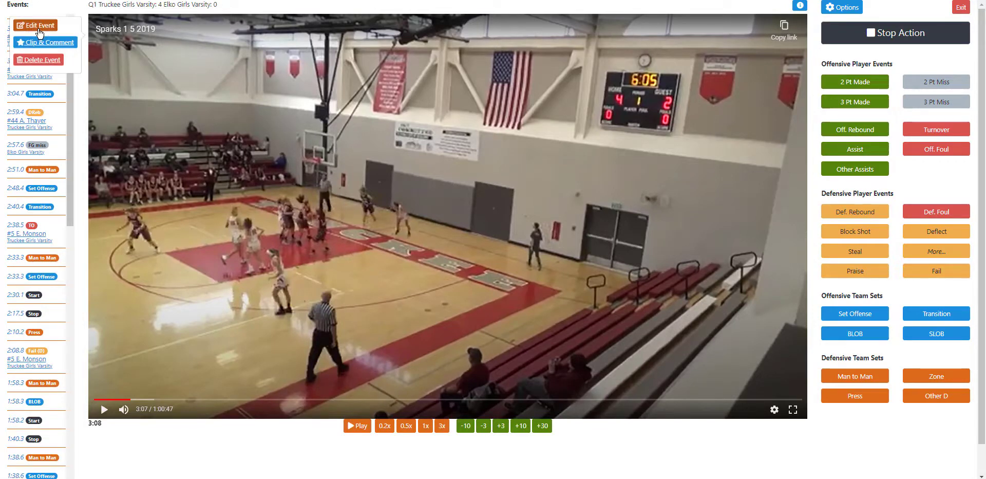
{"action": "left_click", "coordinate": [39, 26]}
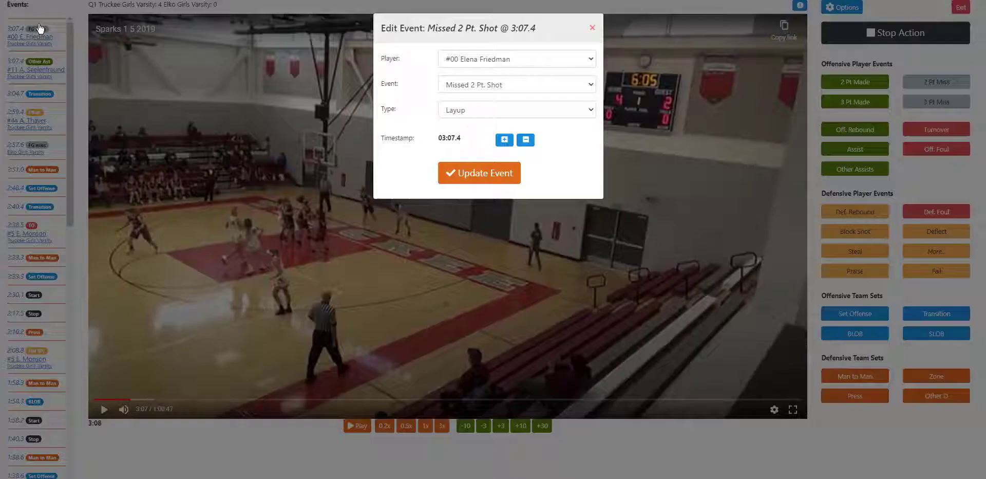
{"action": "left_click", "coordinate": [593, 62]}
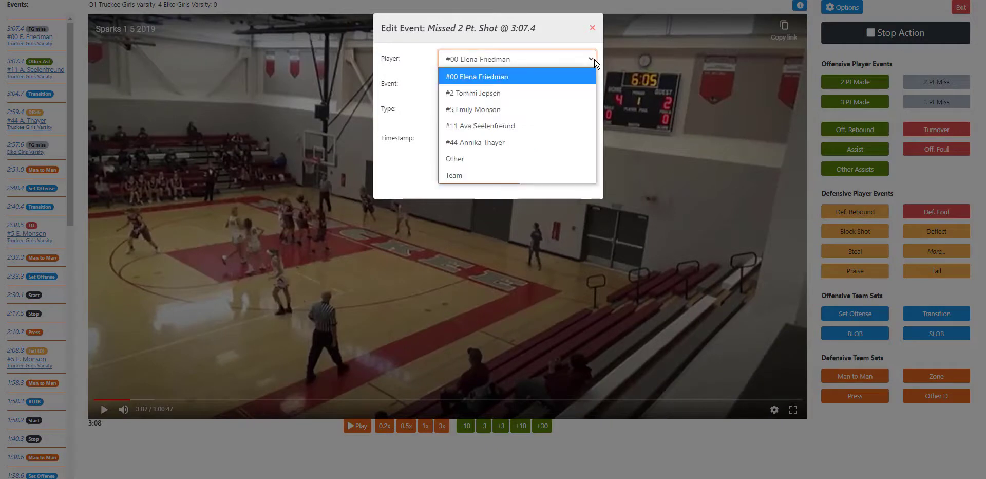
{"action": "left_click", "coordinate": [482, 108]}
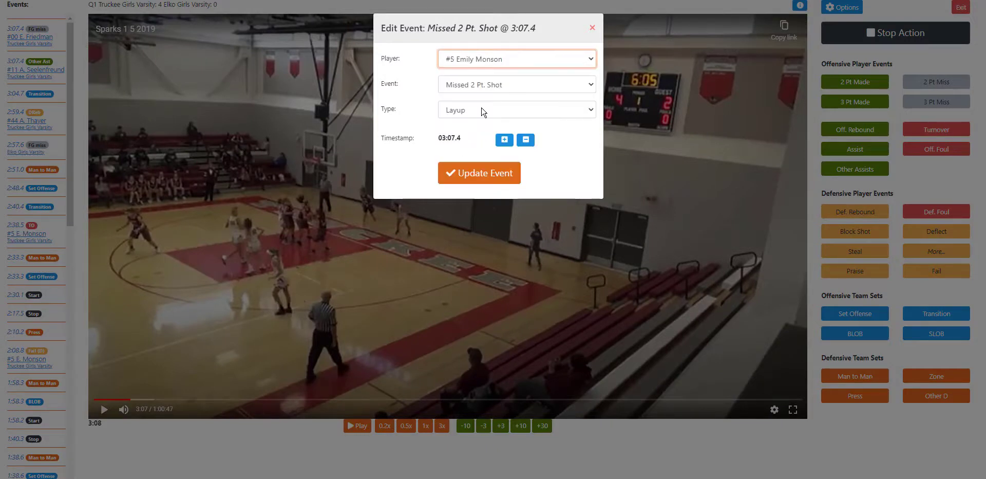
{"action": "left_click", "coordinate": [472, 175]}
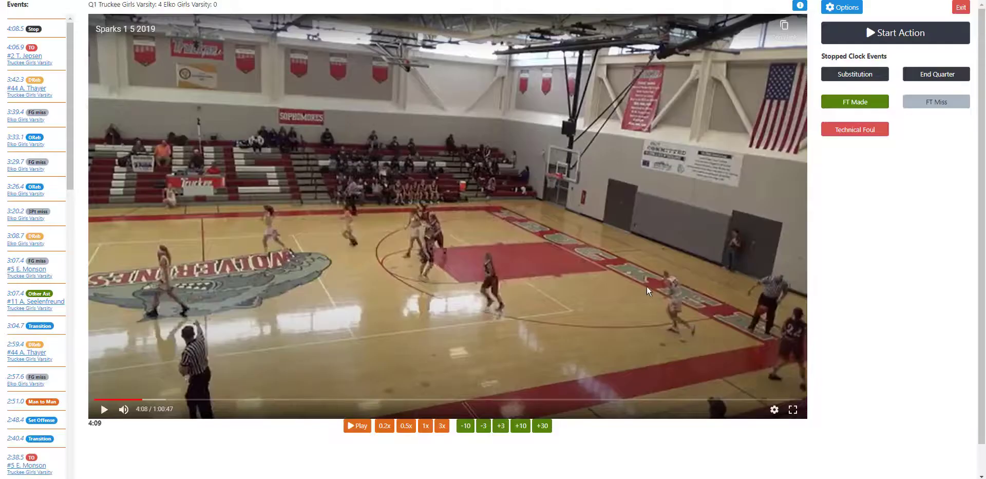
Play the video to about 4:12, pause it, and substitute Truckee player #24 for #44
{"action": "left_click", "coordinate": [520, 263]}
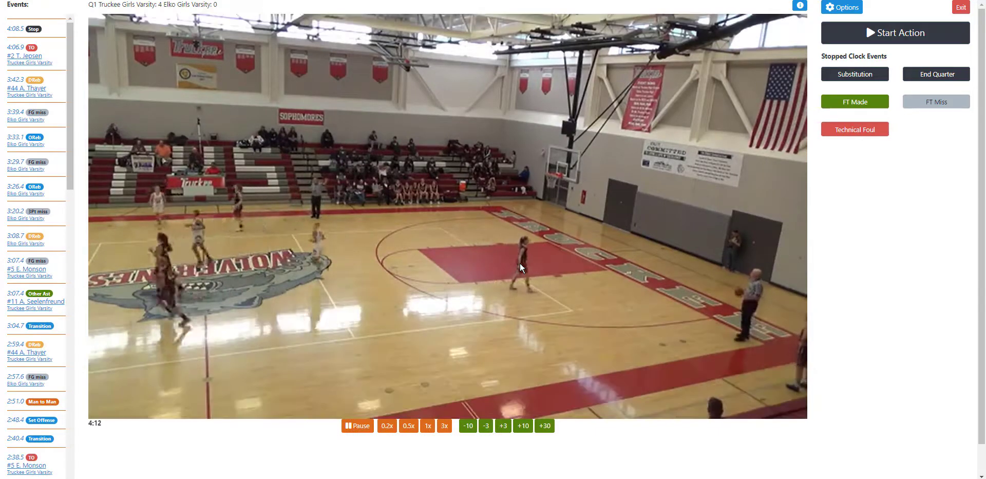
{"action": "left_click", "coordinate": [520, 263]}
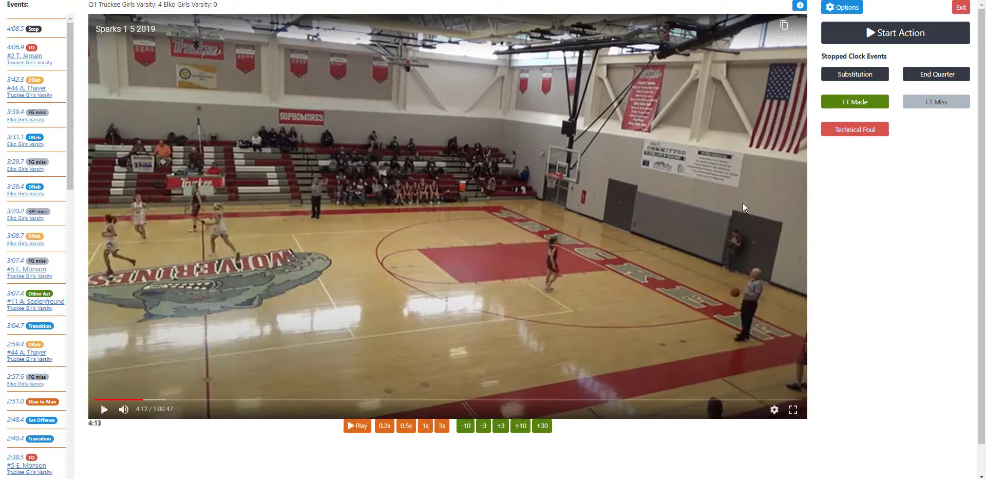
{"action": "left_click", "coordinate": [873, 75]}
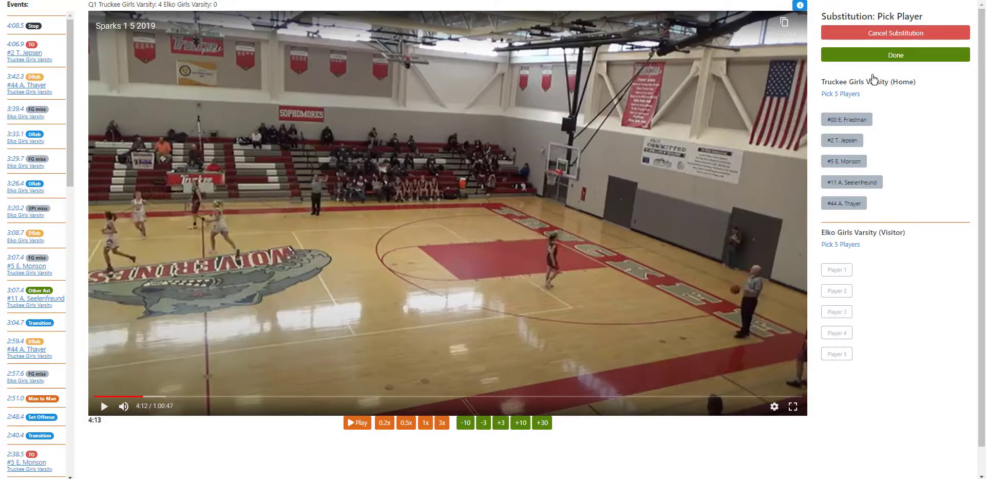
{"action": "left_click", "coordinate": [840, 205]}
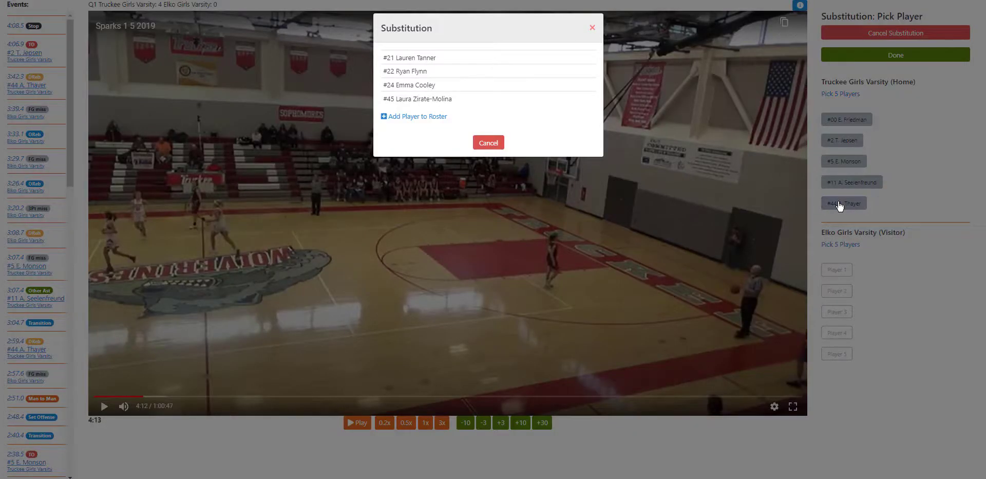
{"action": "left_click", "coordinate": [403, 85]}
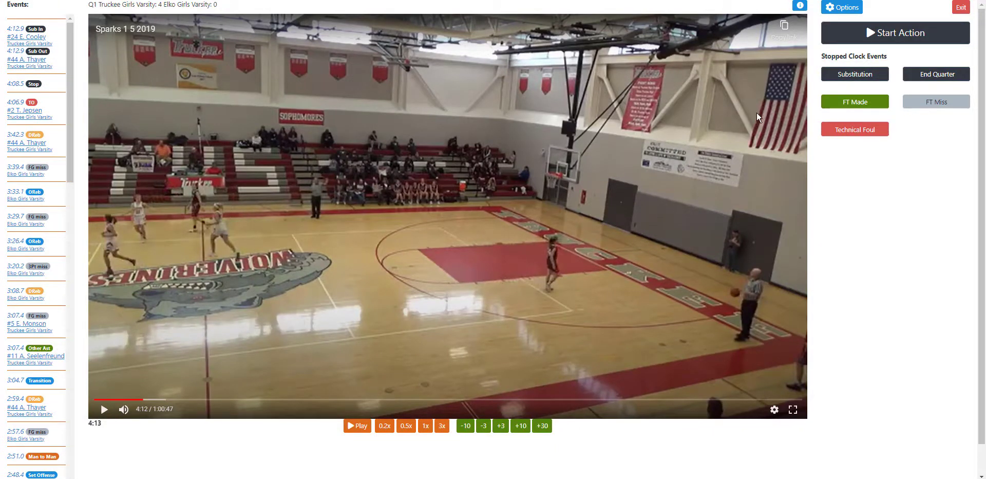
Review the five-player lineup selection for Truckee in a substitution, and play the video on to about 4:23
{"action": "left_click", "coordinate": [849, 74]}
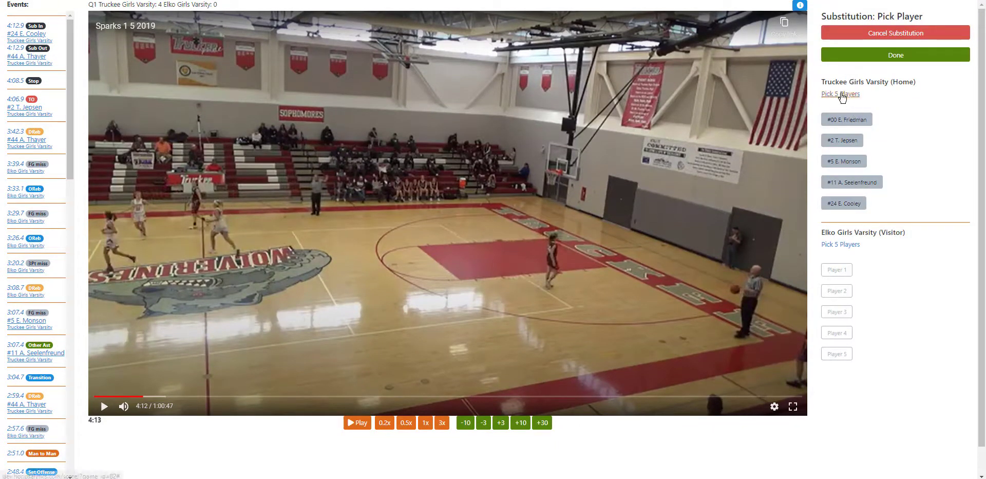
{"action": "left_click", "coordinate": [842, 95]}
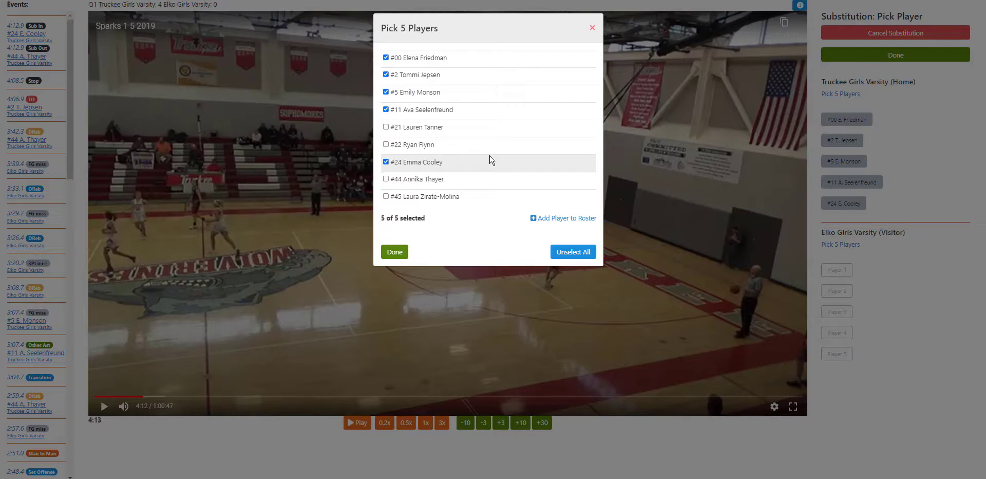
{"action": "left_click", "coordinate": [593, 29]}
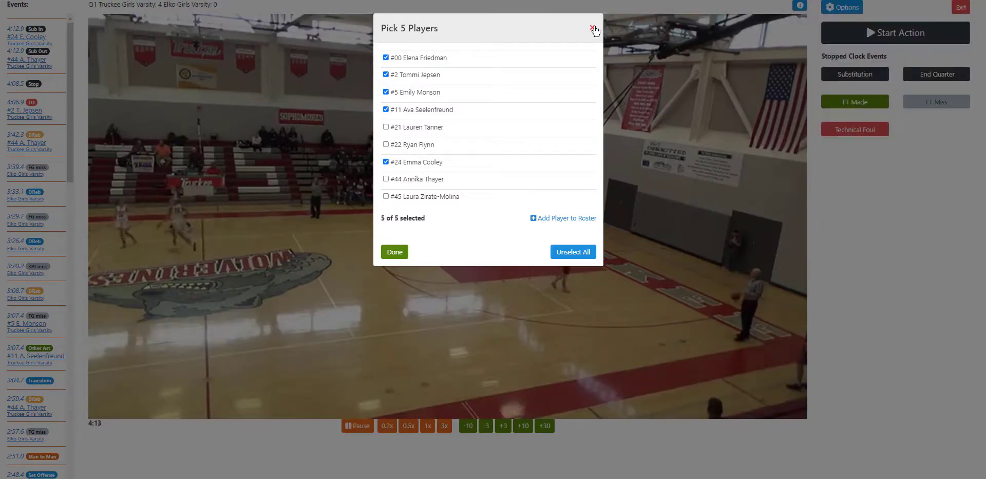
{"action": "left_click", "coordinate": [710, 328]}
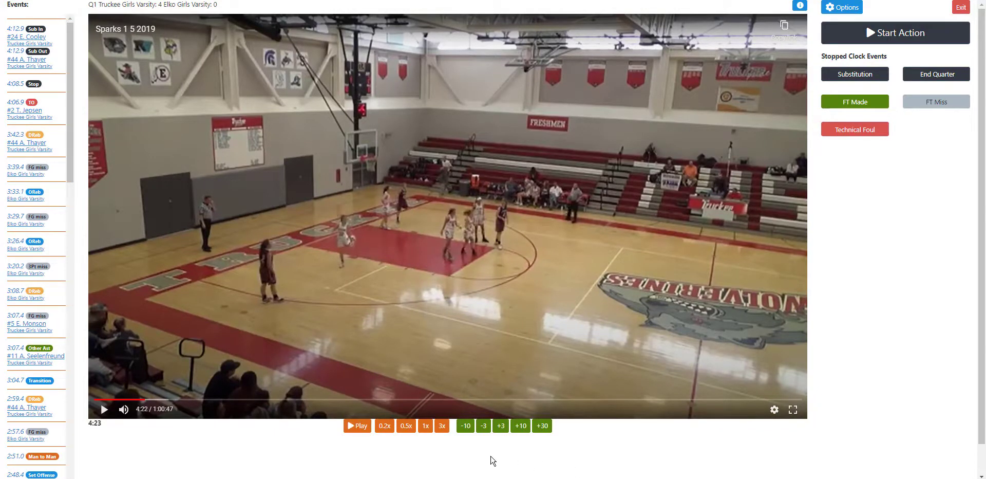
Replay the transition event at 3:04.7 and write a clip comment for it marked with a thumbs-up
{"action": "left_click", "coordinate": [14, 383]}
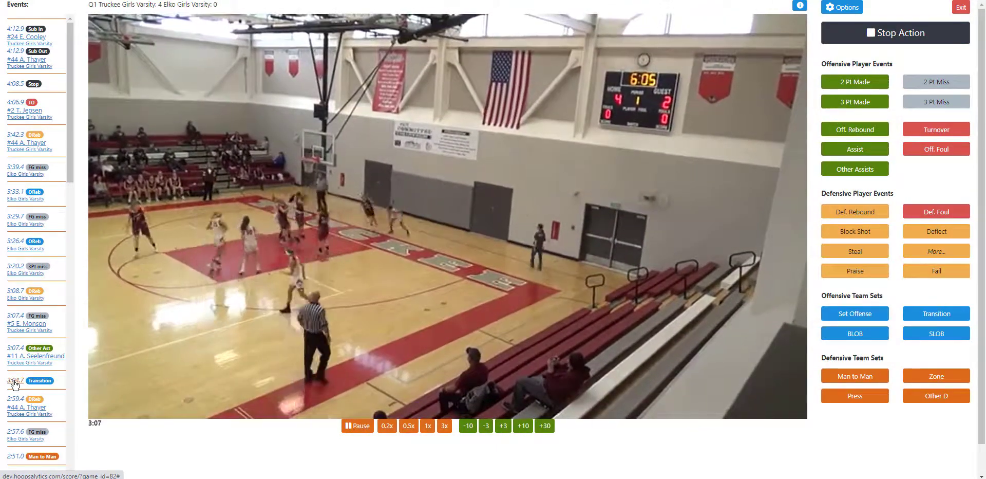
{"action": "left_click_drag", "start_coordinate": [43, 384], "coordinate": [40, 383]}
{"action": "left_click", "coordinate": [44, 376]}
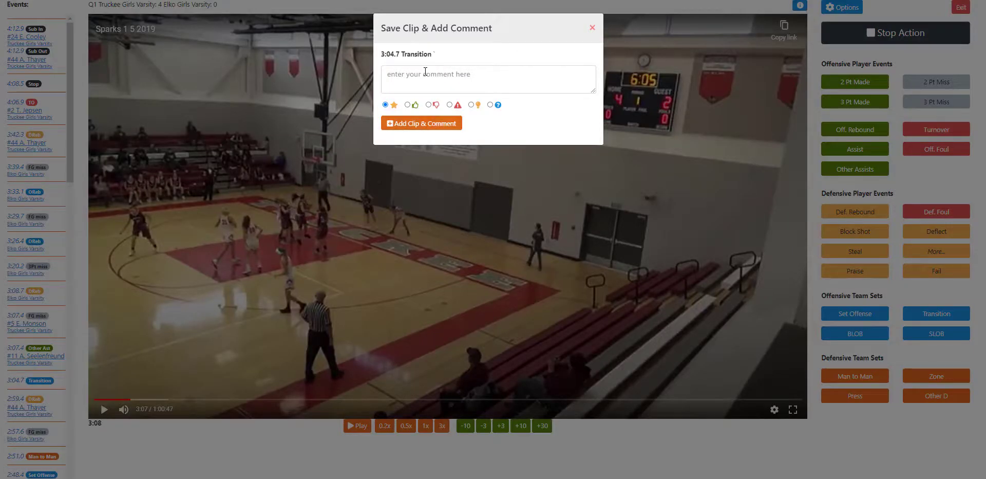
{"action": "left_click", "coordinate": [408, 104]}
{"action": "left_click", "coordinate": [403, 76]}
{"action": "type", "text": "G"}
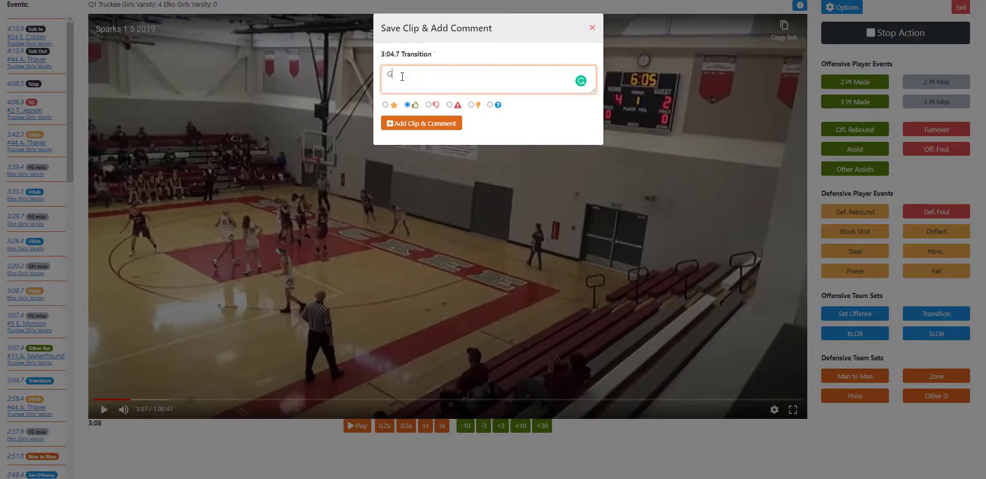